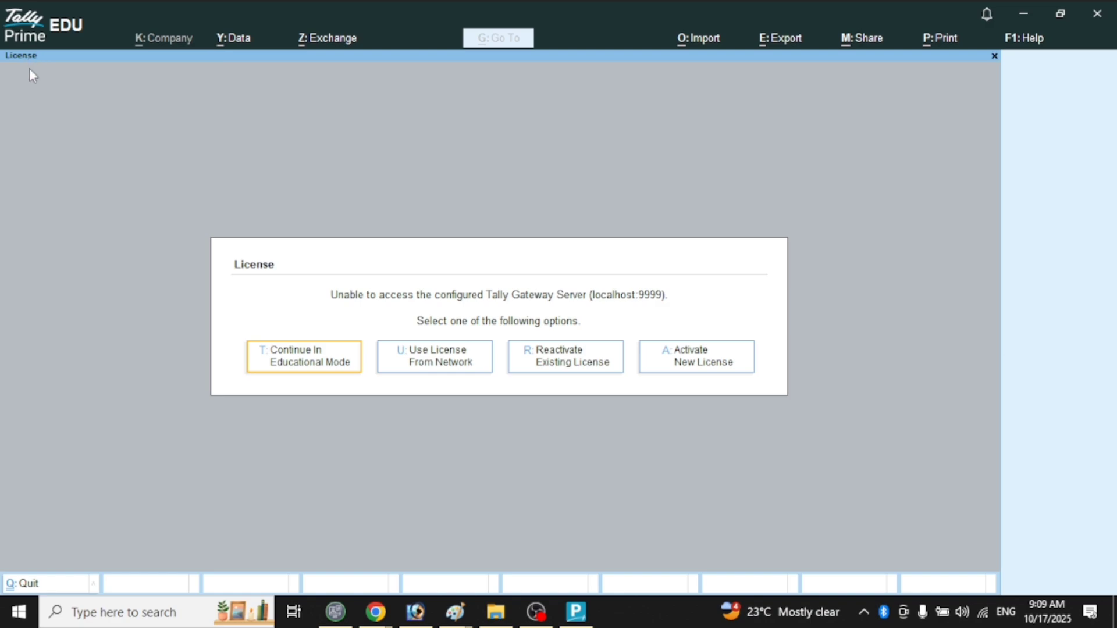
# Continue in Educational Mode and open the company list through Alt+K > Select.
pyautogui.click(306, 356)
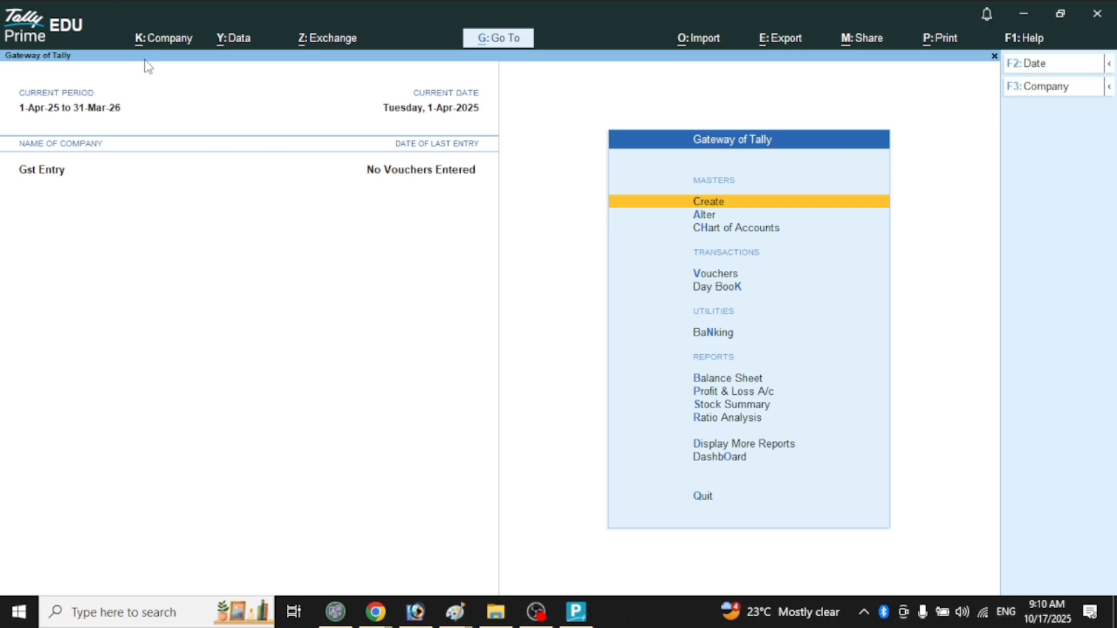
pyautogui.press('alt')
pyautogui.hotkey('alt', 'k')
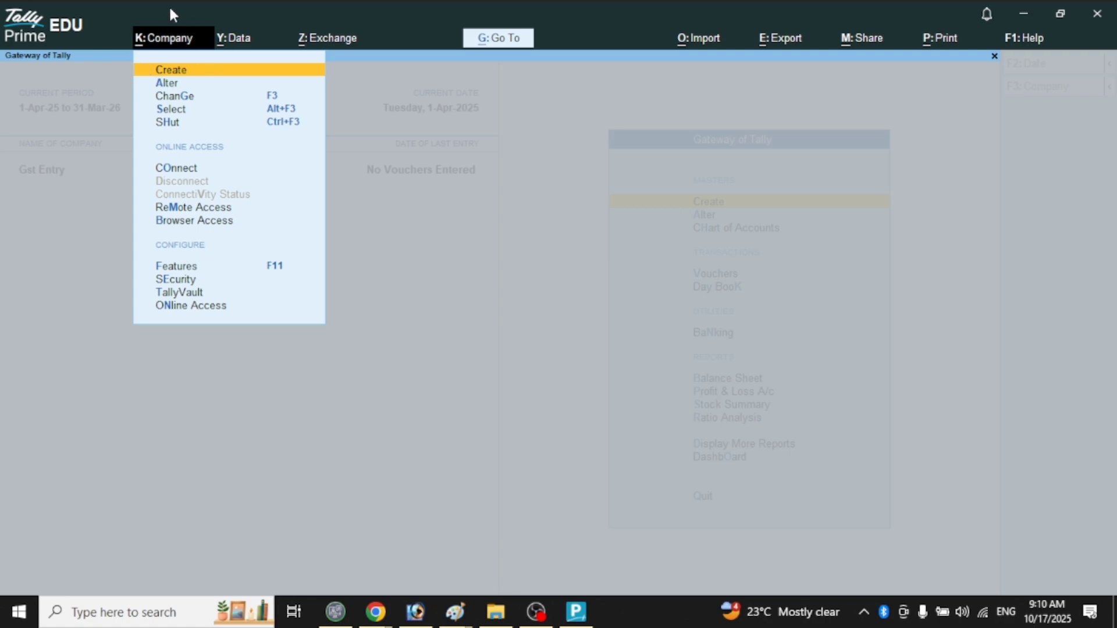
pyautogui.press('Down')
pyautogui.press('Down')
pyautogui.press('Down')
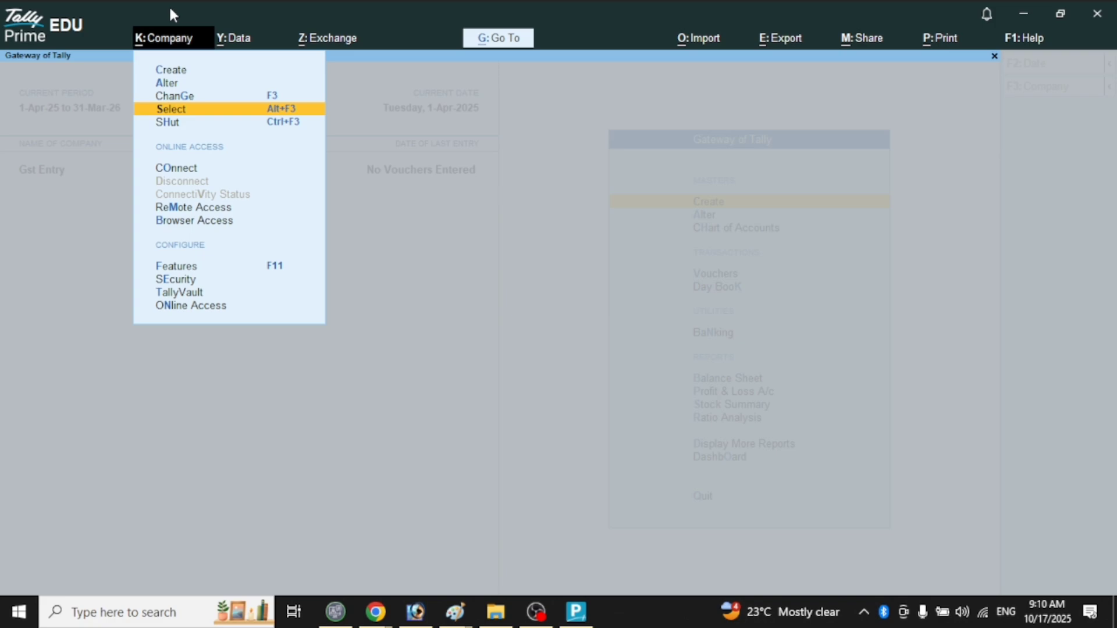
pyautogui.press('Down')
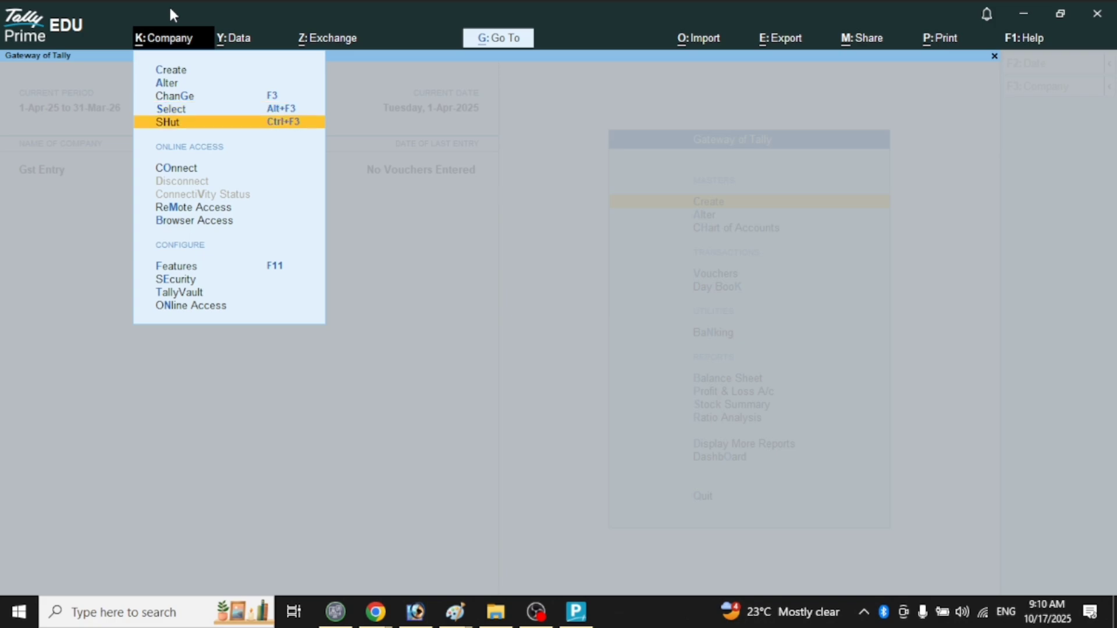
pyautogui.press('Return')
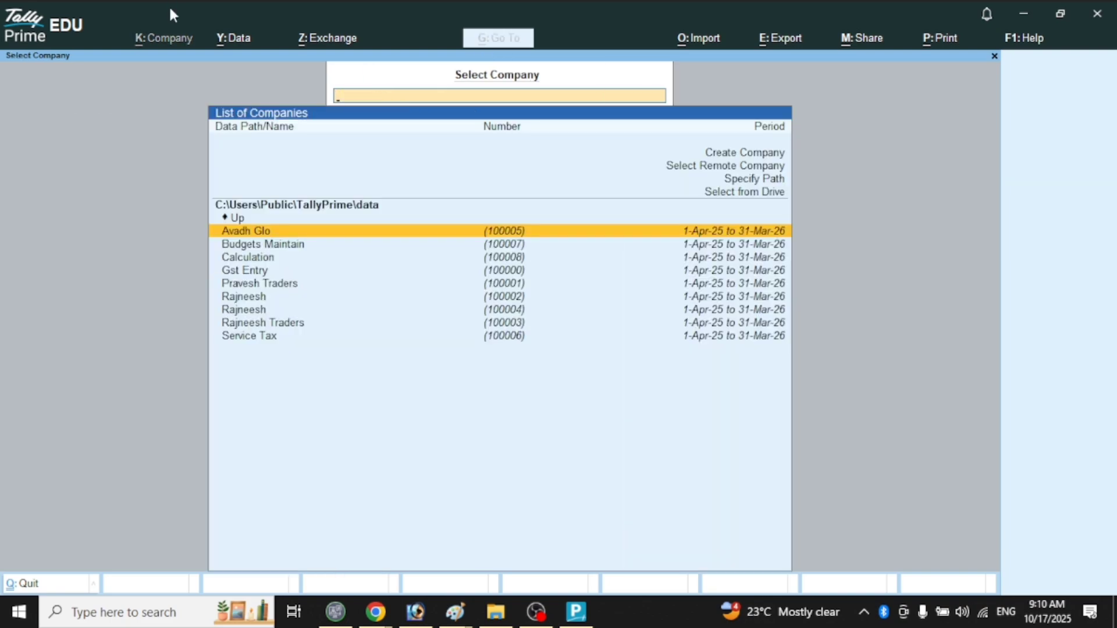
# Browse the List of Companies and move back up toward Create Company at the top.
pyautogui.press('Up')
pyautogui.press('Up')
pyautogui.press('Up')
pyautogui.press('Up')
pyautogui.press('Up')
pyautogui.press('Up')
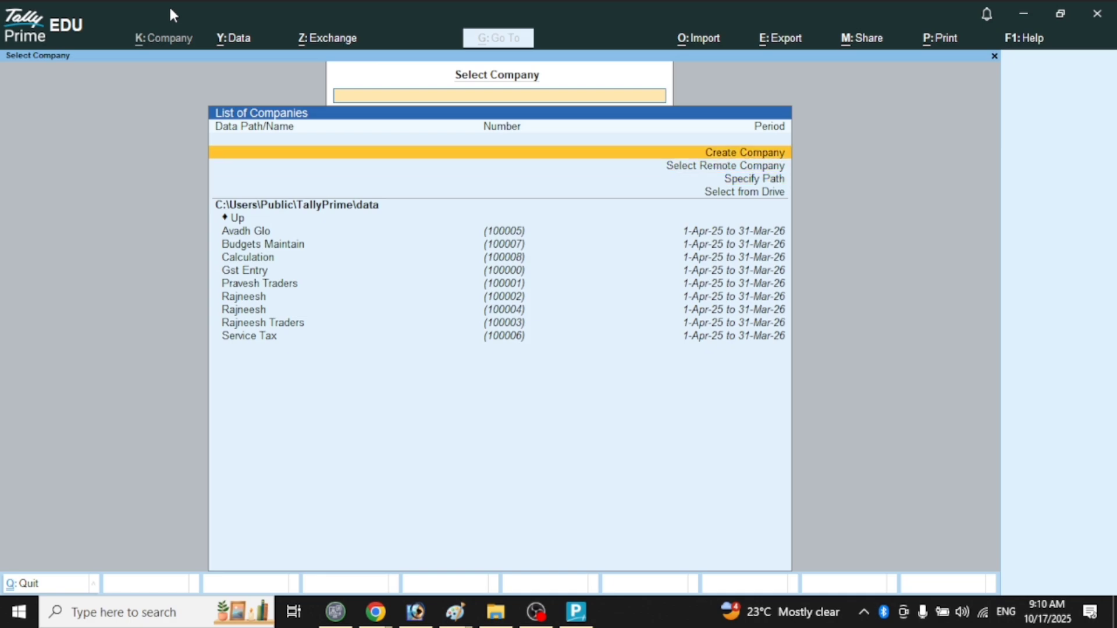
pyautogui.press('Down')
pyautogui.press('Down')
pyautogui.press('Down')
pyautogui.press('Down')
pyautogui.press('Down')
pyautogui.press('Down')
pyautogui.press('Down')
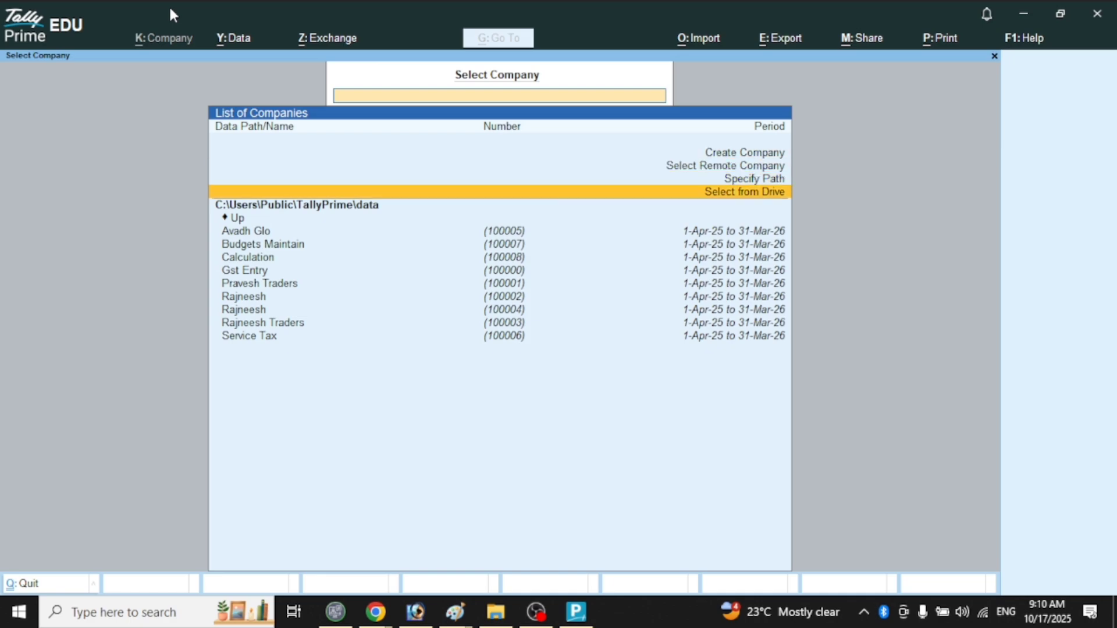
pyautogui.press('Down')
pyautogui.press('Down')
pyautogui.press('Down')
pyautogui.press('Down')
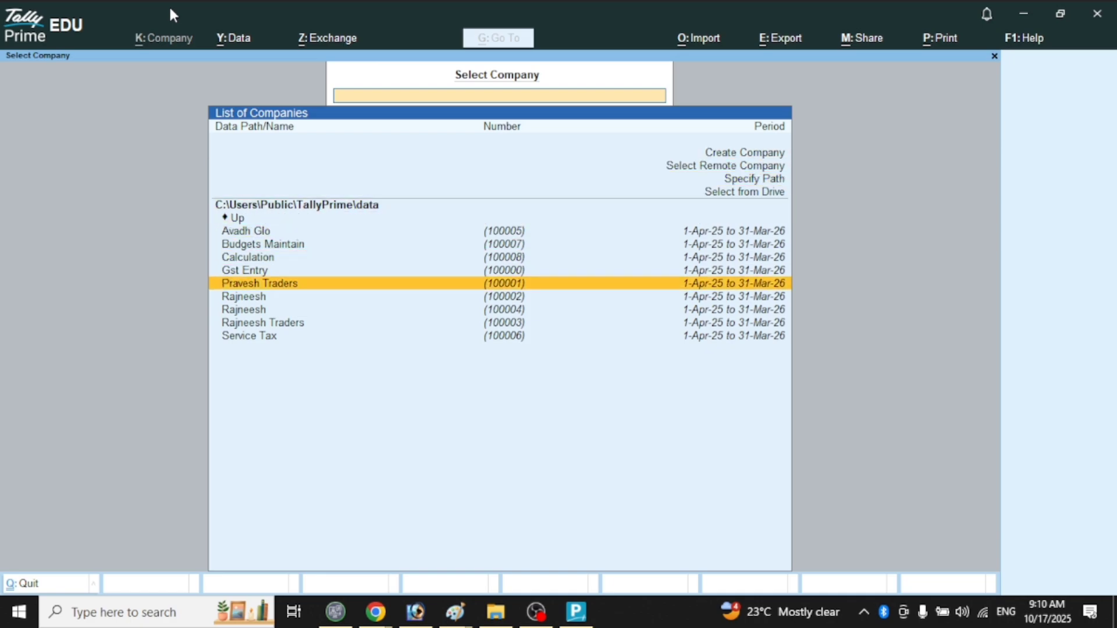
pyautogui.press('Up')
pyautogui.press('Up')
pyautogui.press('Up')
pyautogui.press('Down')
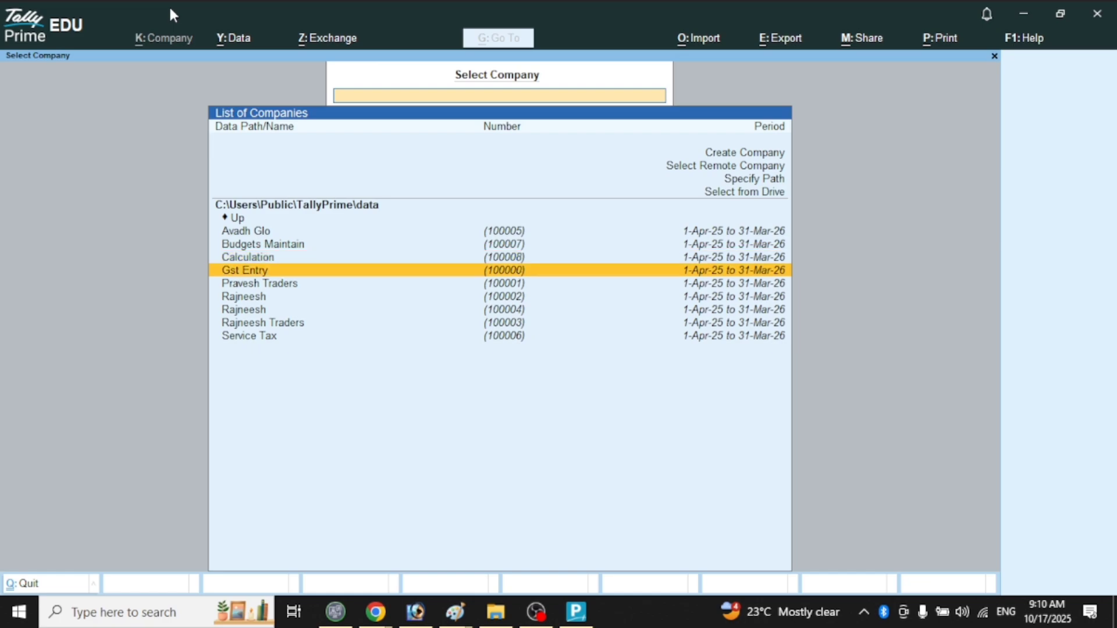
pyautogui.press('Up')
pyautogui.press('Up')
pyautogui.press('Up')
pyautogui.press('Up')
pyautogui.press('Up')
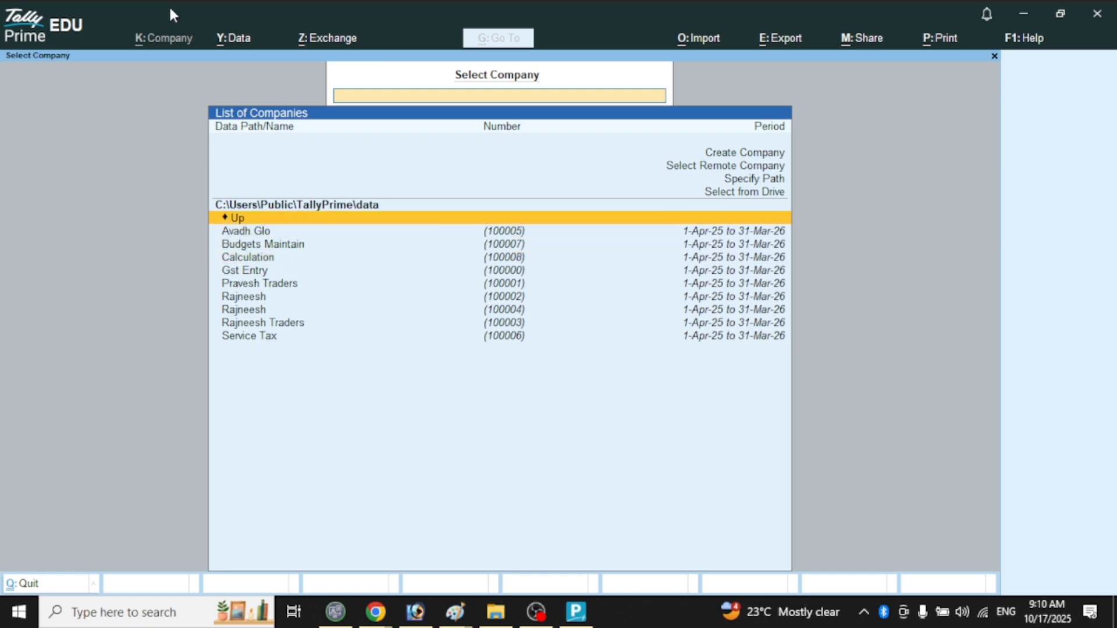
pyautogui.press('Up')
pyautogui.press('Up')
pyautogui.press('Up')
pyautogui.press('Up')
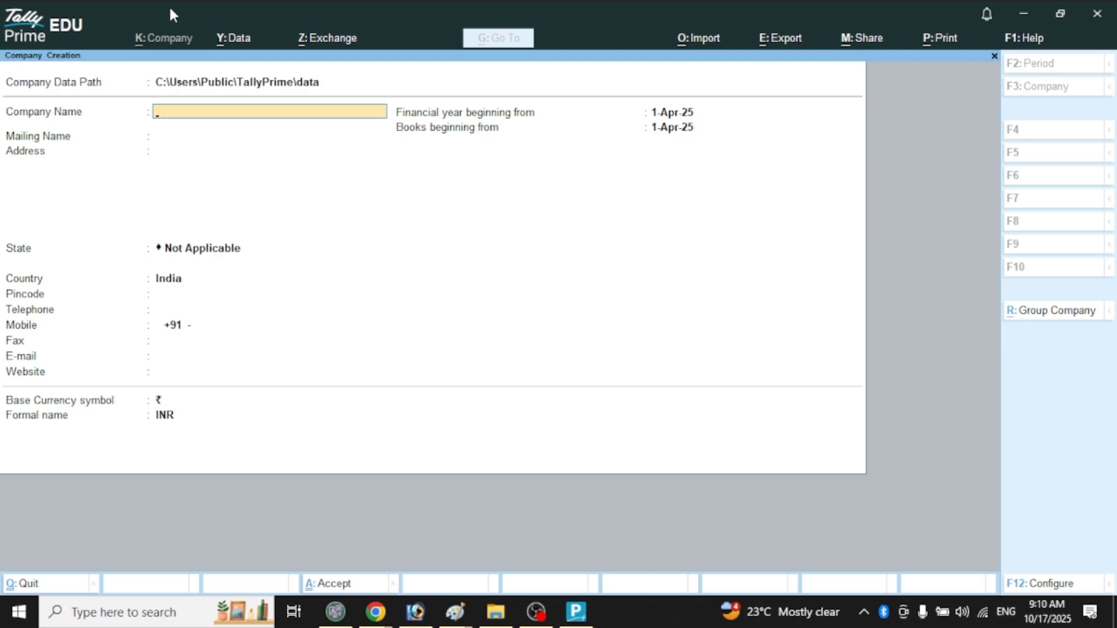
# Enter Microsoft Office as the company name and MS as the mailing name.
pyautogui.write('Miscrosoft')
pyautogui.press('BackSpace')
pyautogui.press('BackSpace')
pyautogui.press('BackSpace')
pyautogui.press('BackSpace')
pyautogui.press('BackSpace')
pyautogui.press('BackSpace')
pyautogui.press('BackSpace')
pyautogui.press('BackSpace')
pyautogui.write('crosoft Office')
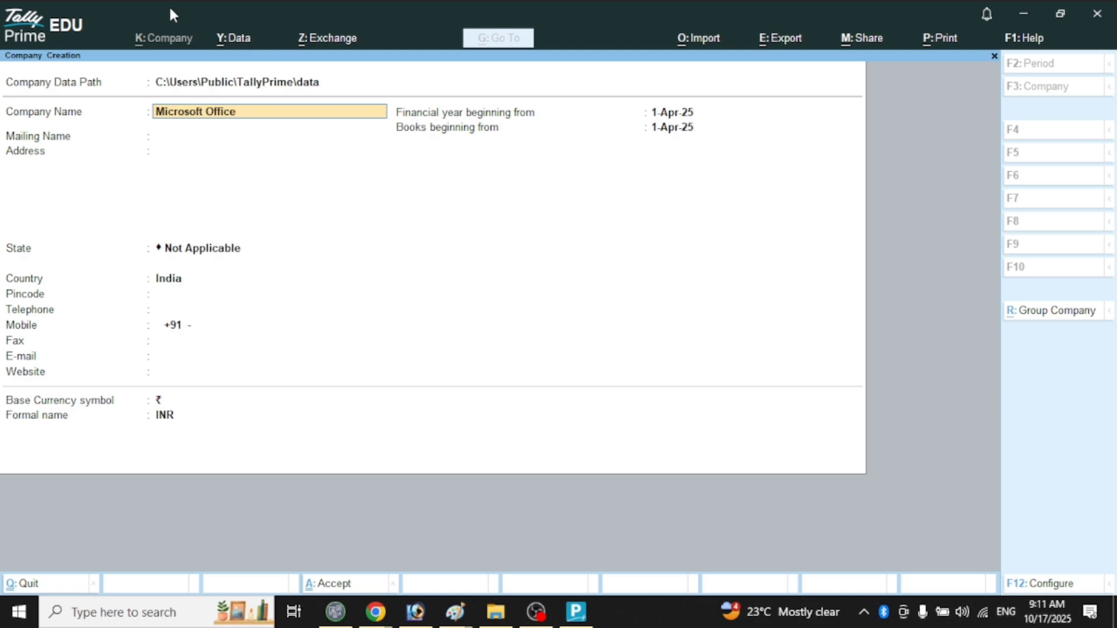
pyautogui.press('Return')
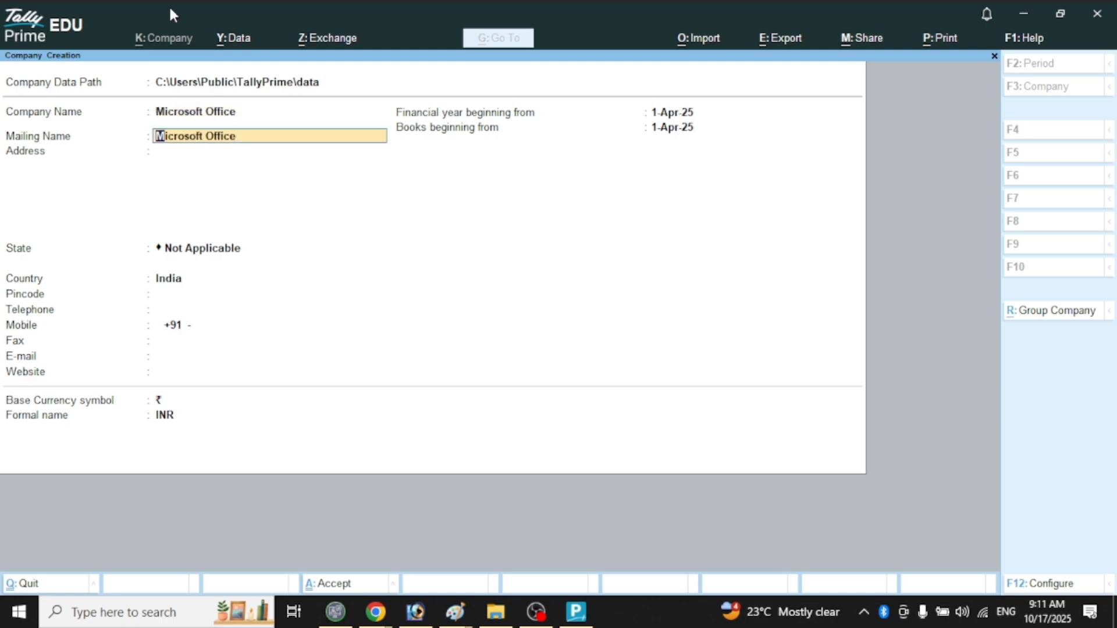
pyautogui.write('MS')
pyautogui.press('Return')
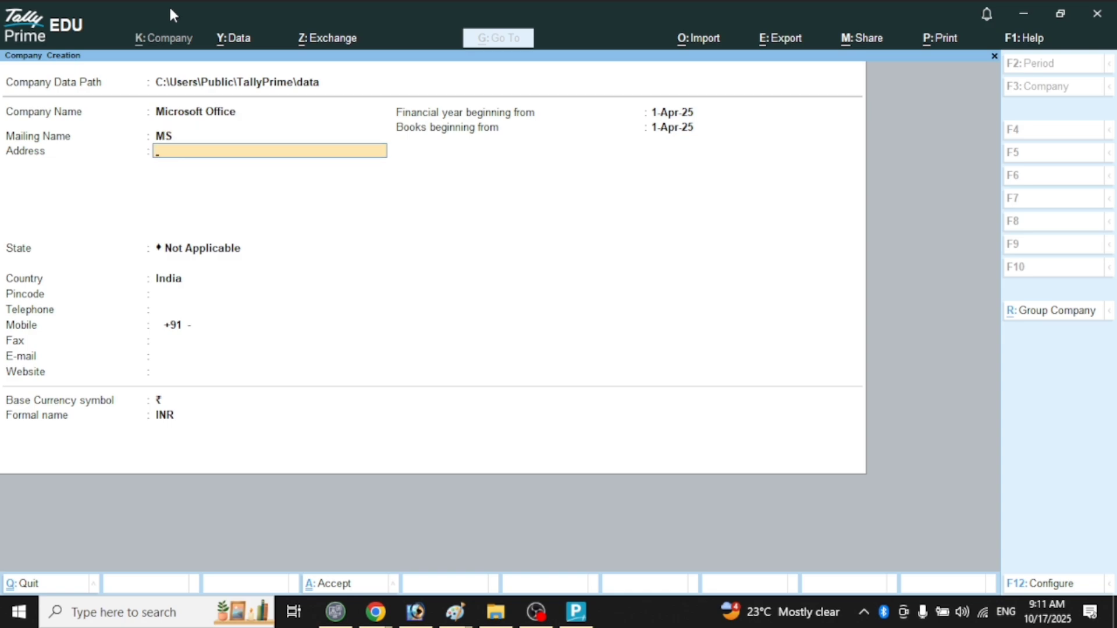
# Add a one-line address, then step back up to the Company Name field.
pyautogui.write('Amarica')
pyautogui.press('Return')
pyautogui.press('Return')
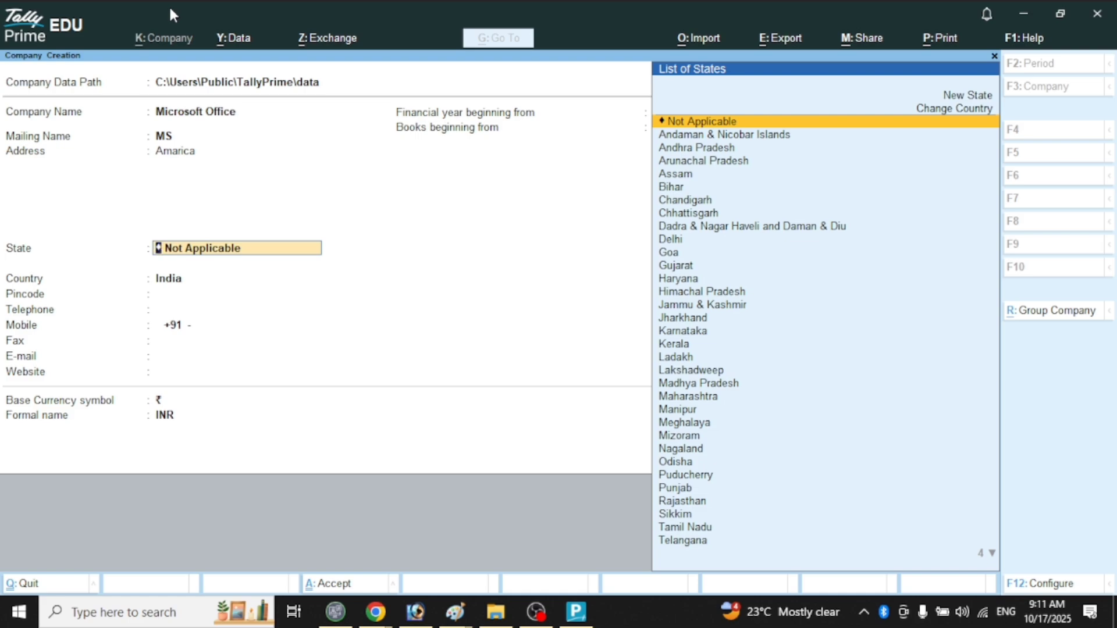
pyautogui.press('BackSpace')
pyautogui.press('BackSpace')
pyautogui.press('Return')
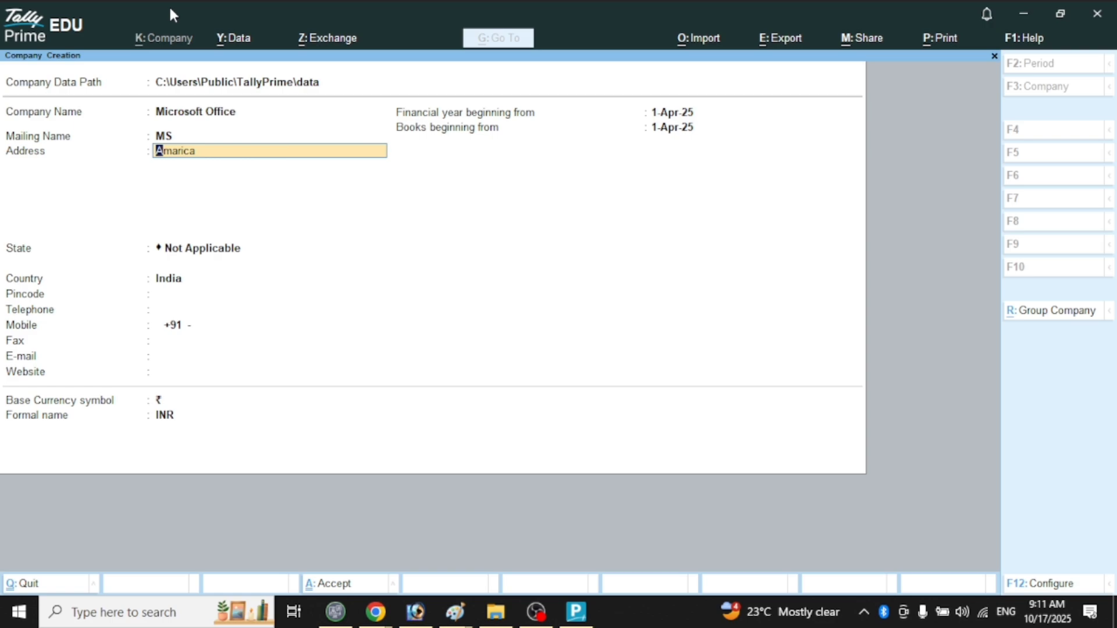
pyautogui.press('BackSpace')
pyautogui.press('BackSpace')
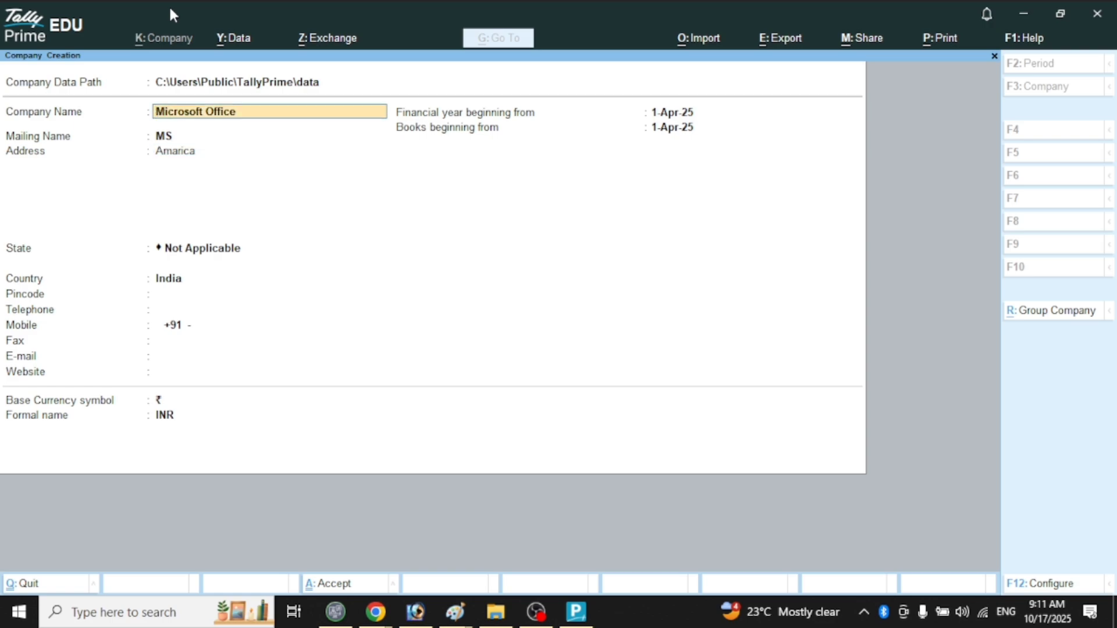
# Replace the company name with a person's full name and the mailing name with their initials.
pyautogui.write('P')
pyautogui.press('BackSpace')
pyautogui.press('Return')
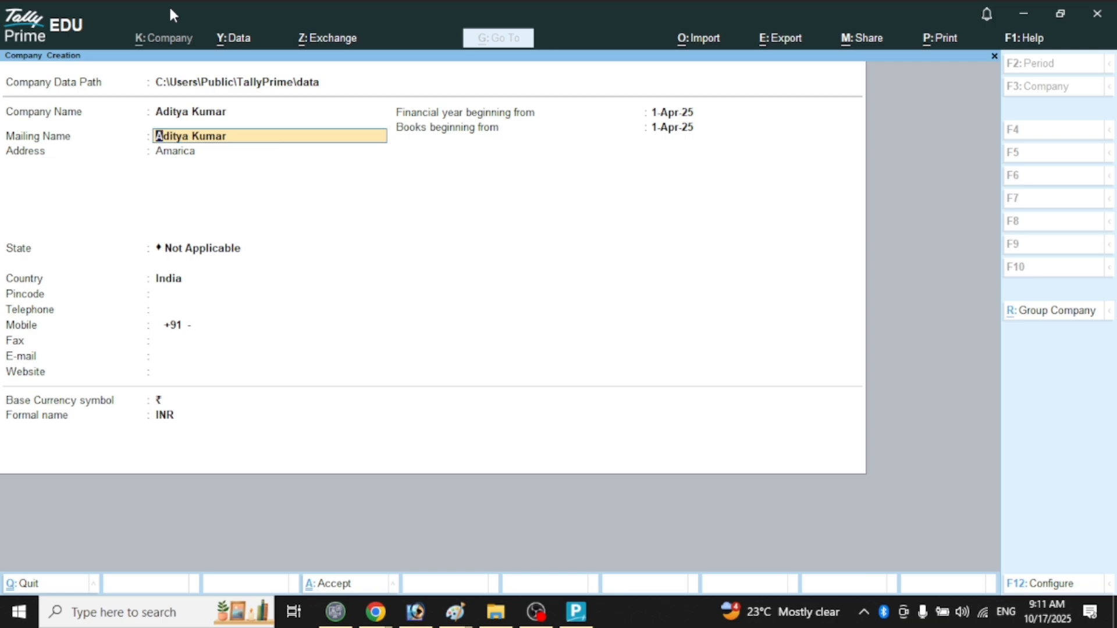
pyautogui.write('A K')
pyautogui.press('Return')
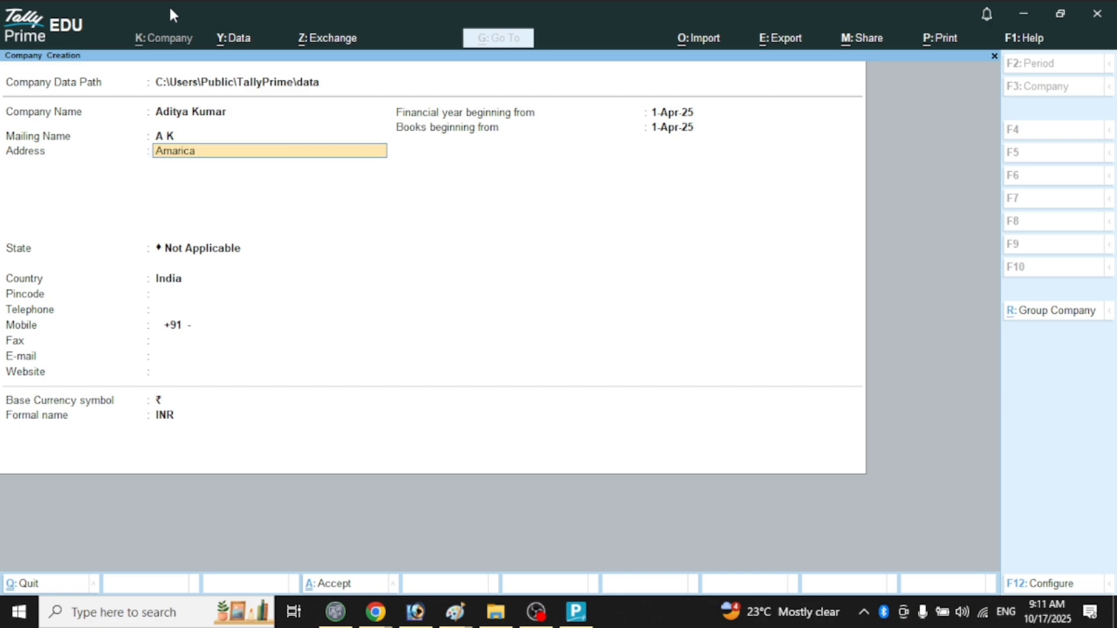
# Enter a one-line address and end it on the blank line to reach the state list.
pyautogui.write('Basti')
pyautogui.press('Return')
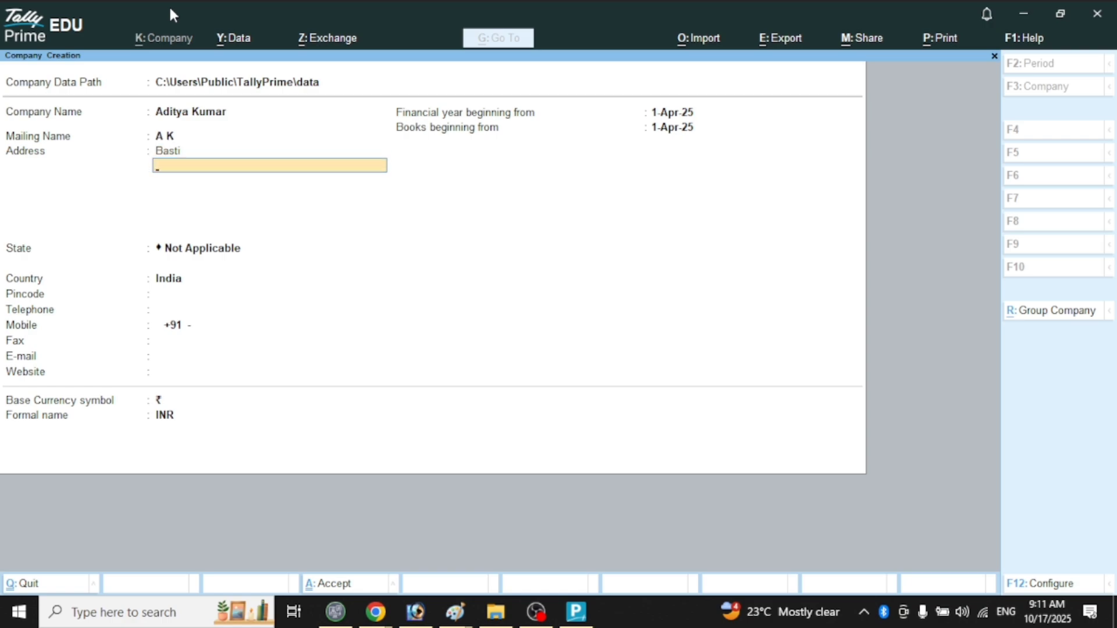
pyautogui.press('Up')
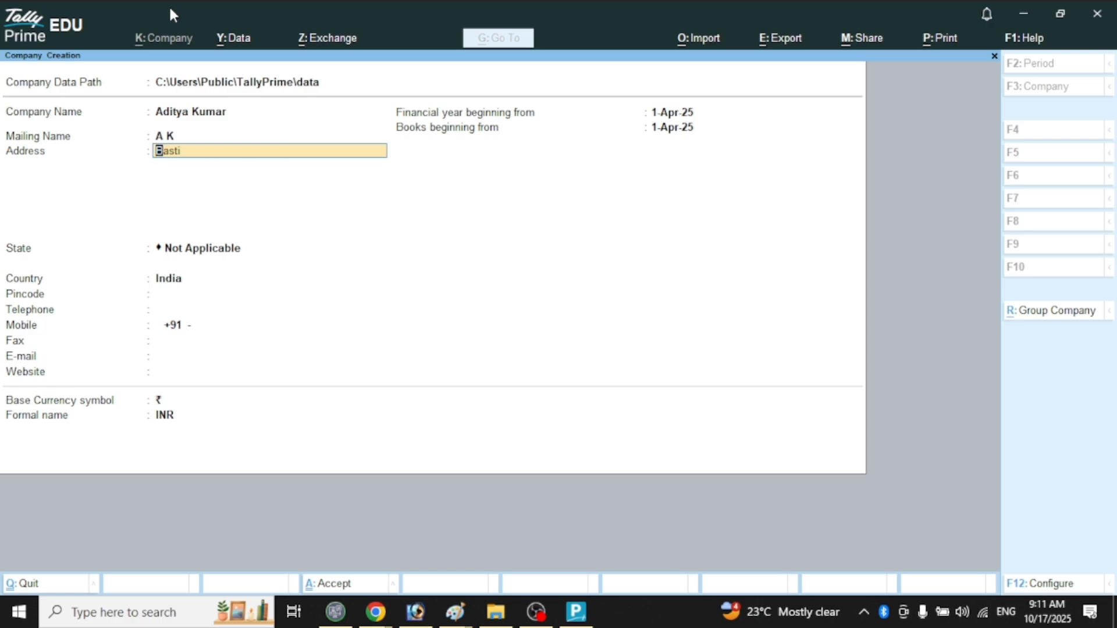
pyautogui.press('Down')
pyautogui.press('Up')
pyautogui.press('Down')
pyautogui.press('Up')
pyautogui.press('Down')
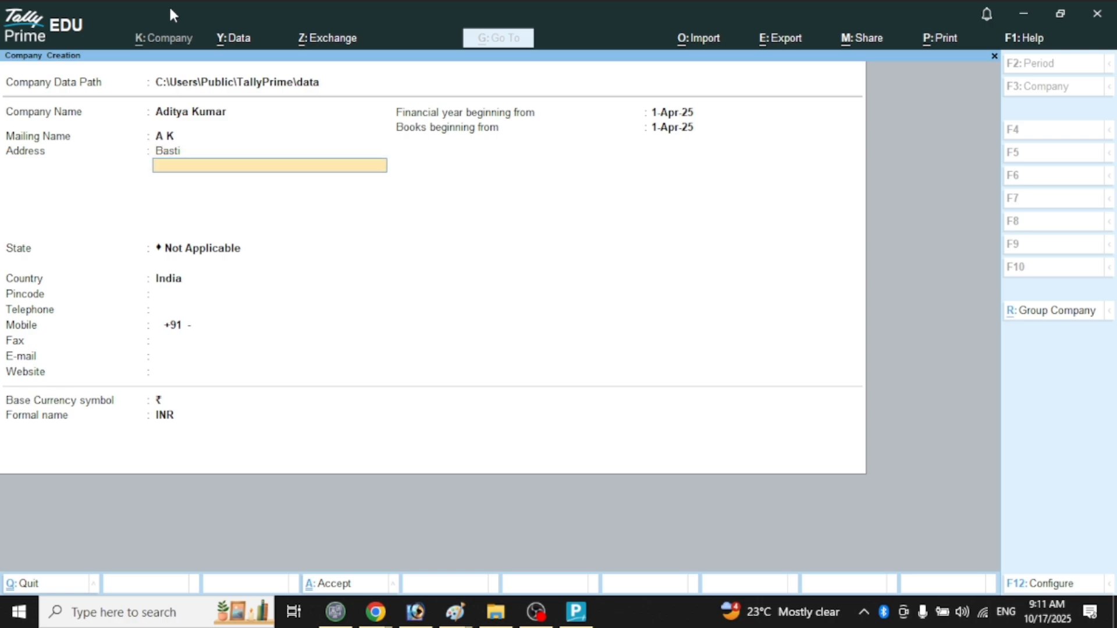
pyautogui.press('Up')
pyautogui.press('Down')
pyautogui.press('Return')
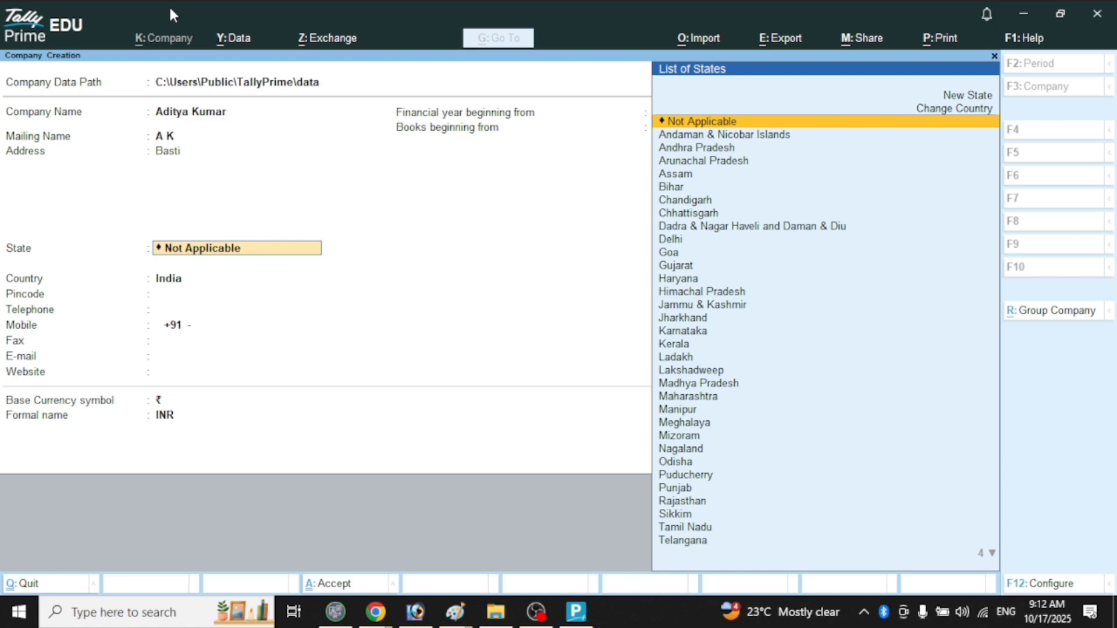
# Choose Uttar Pradesh as the state, enter the pincode, skip telephone, and fill in mobile and fax numbers.
pyautogui.write('U')
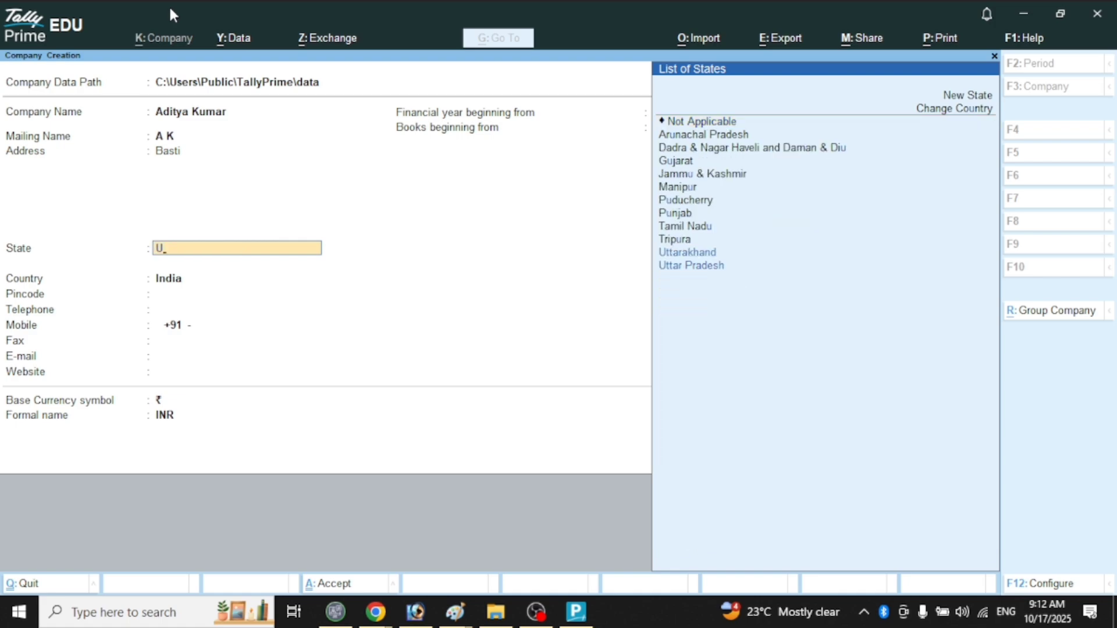
pyautogui.press('Down')
pyautogui.press('Down')
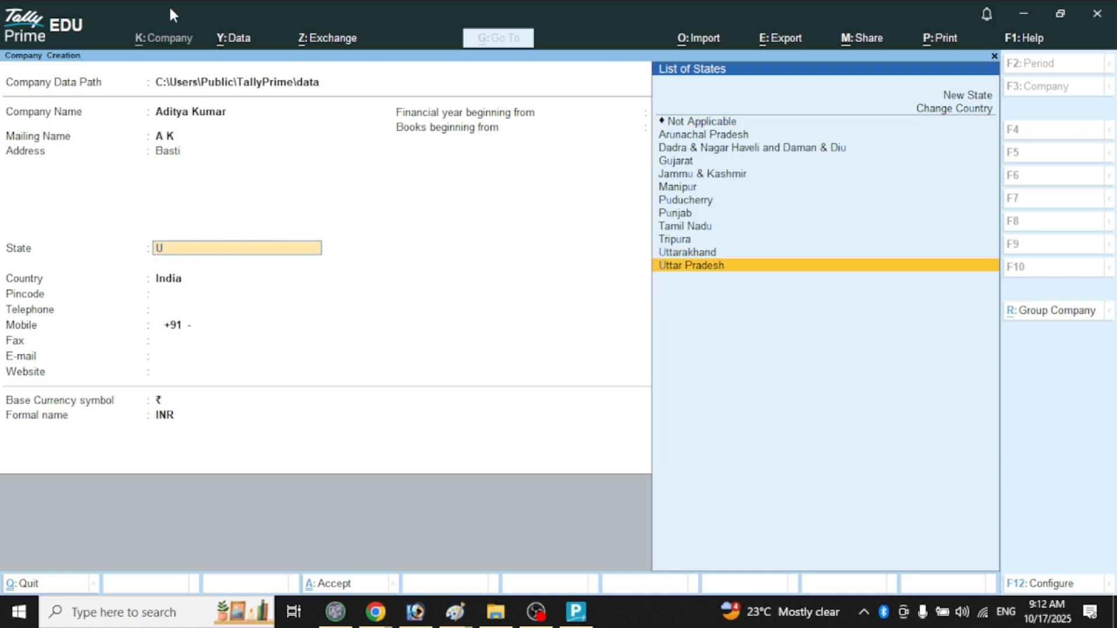
pyautogui.press('Return')
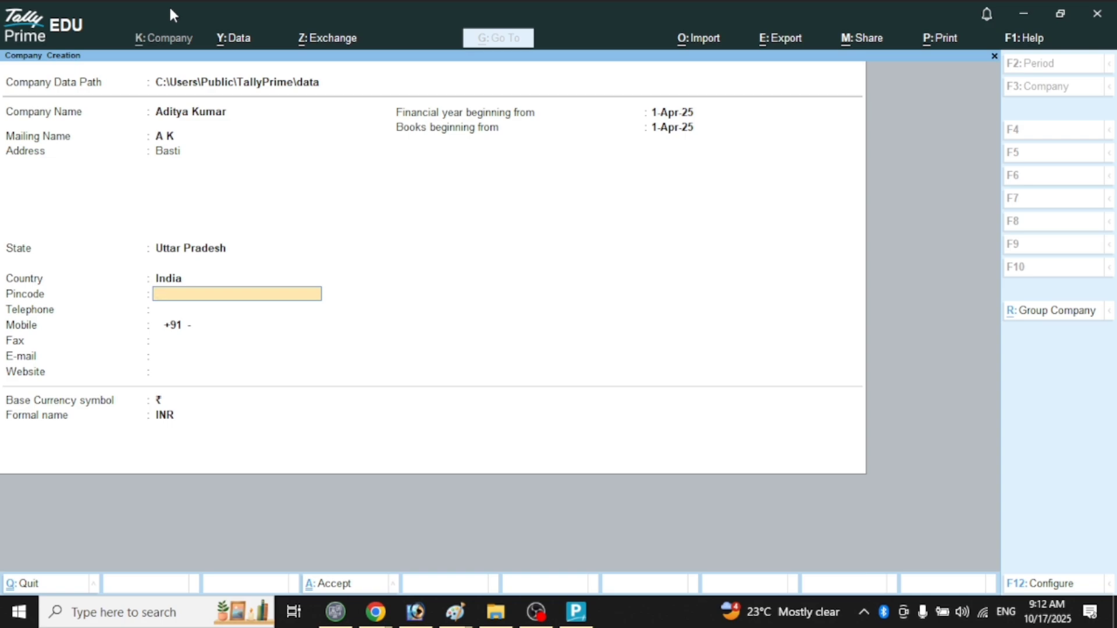
pyautogui.write('272182')
pyautogui.press('Return')
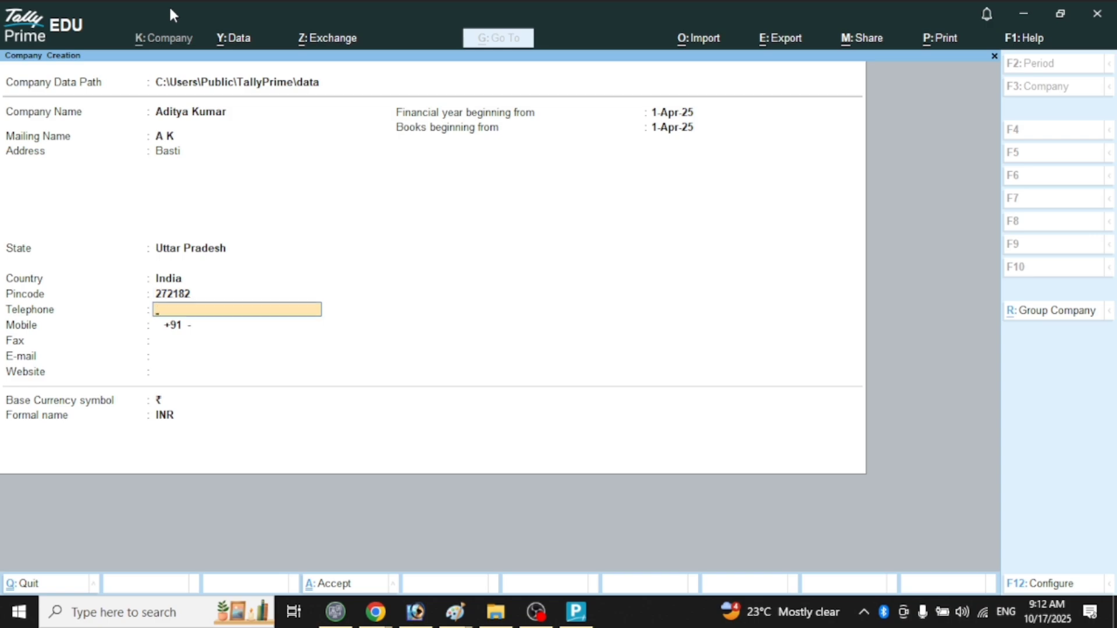
pyautogui.press('Return')
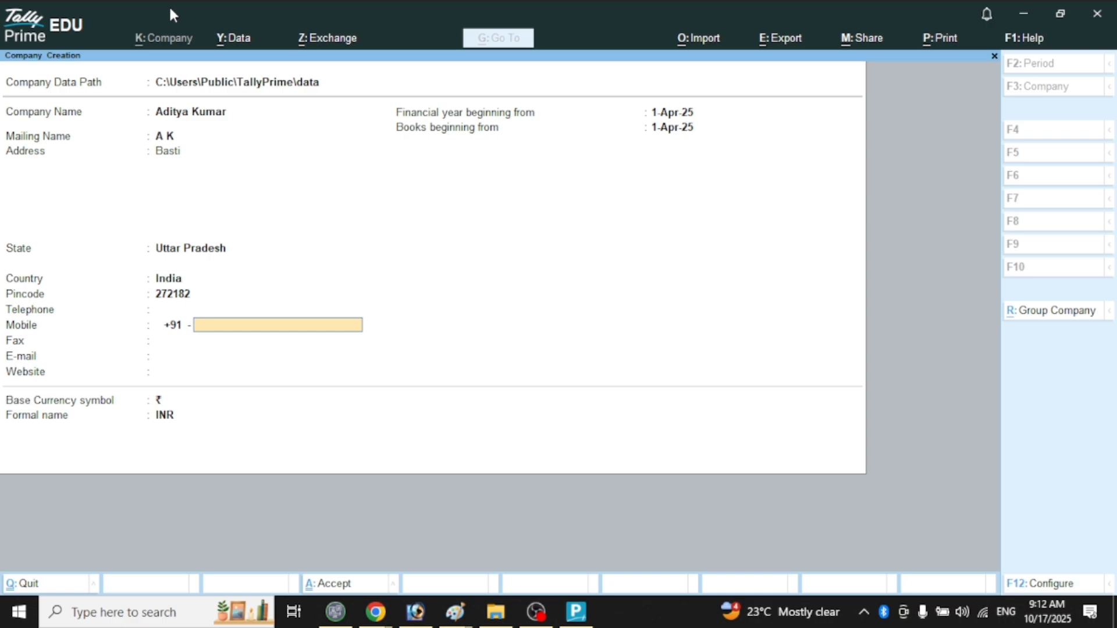
pyautogui.write('75XXXXXXXX')
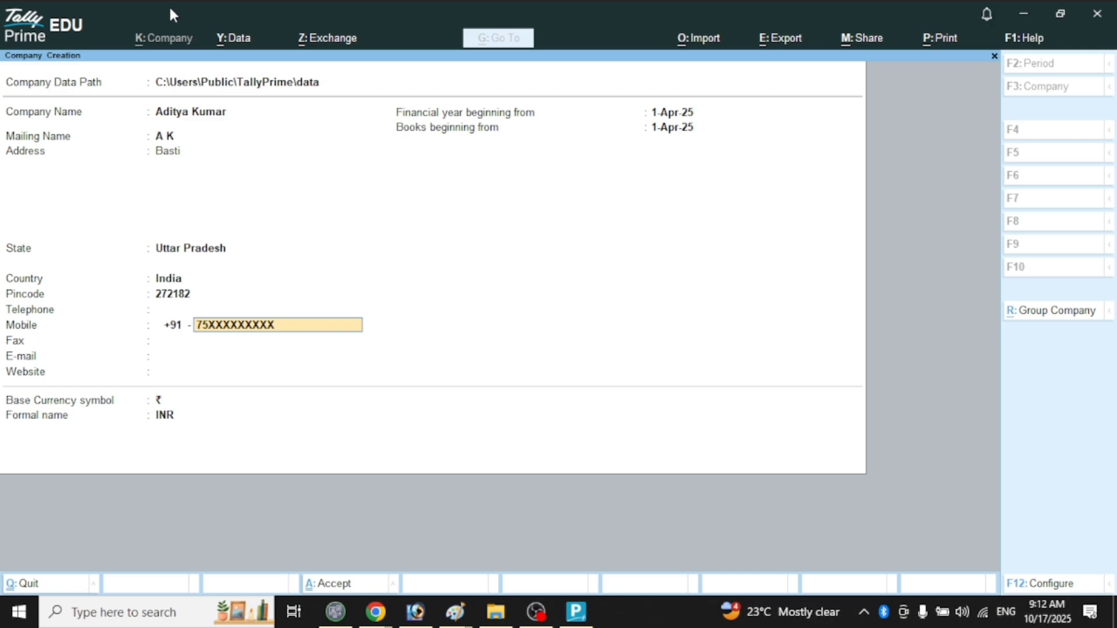
pyautogui.press('Return')
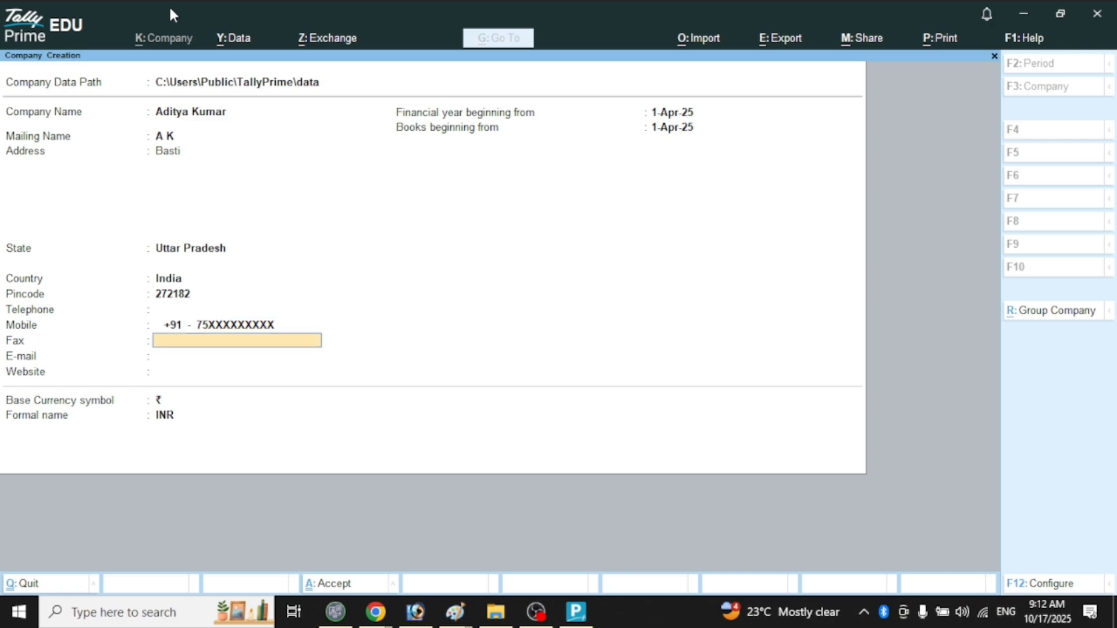
pyautogui.write('4323')
pyautogui.press('Return')
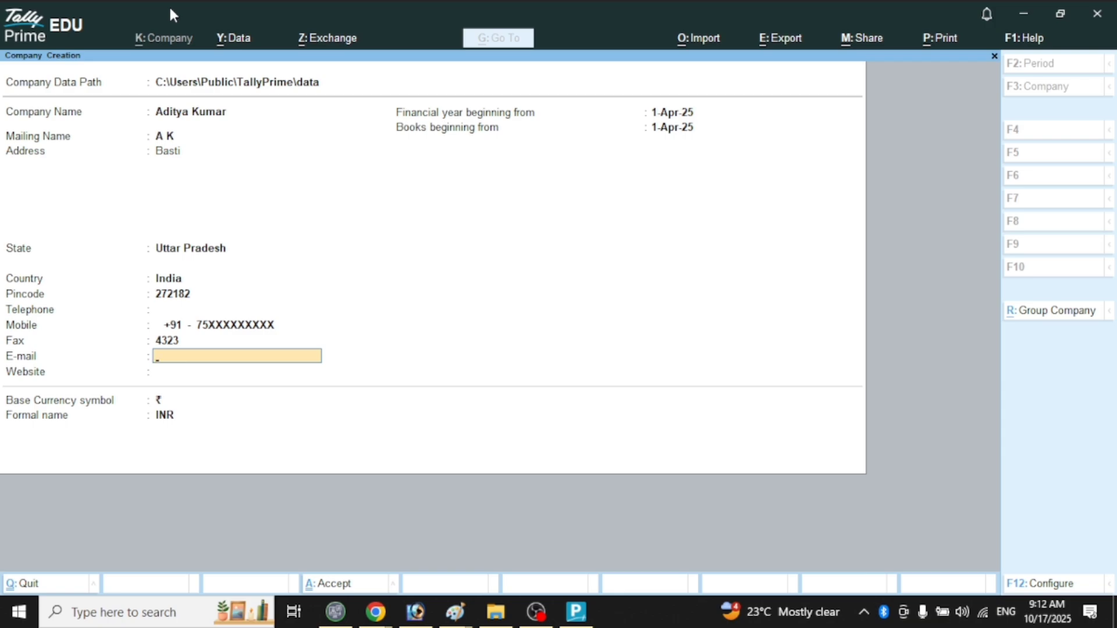
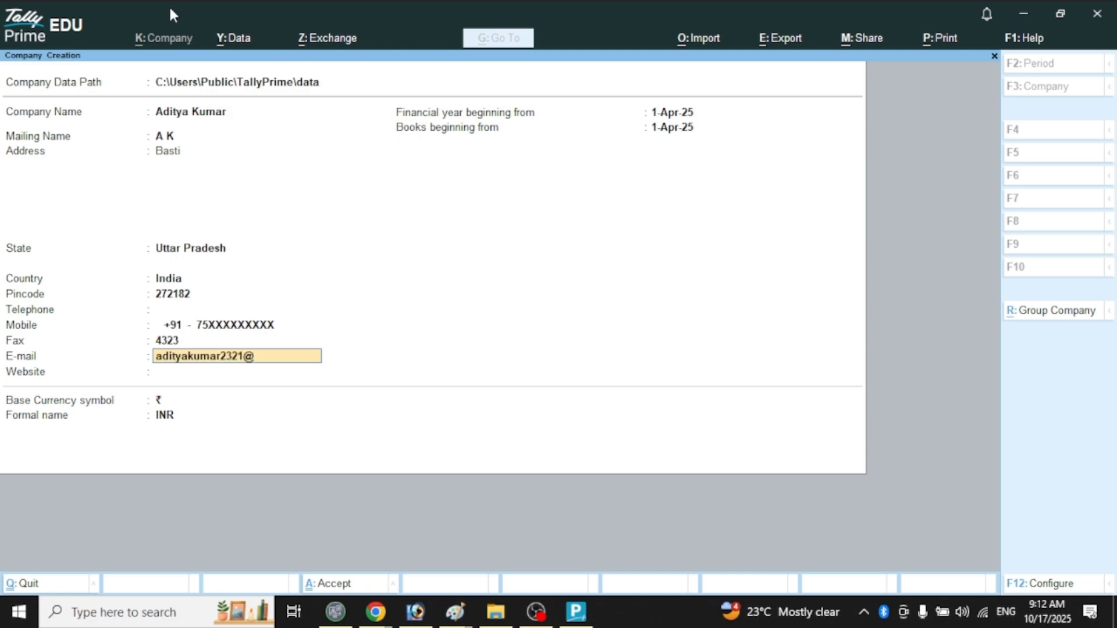
# Fill in the contact e-mail address and the website.
pyautogui.press('Return')
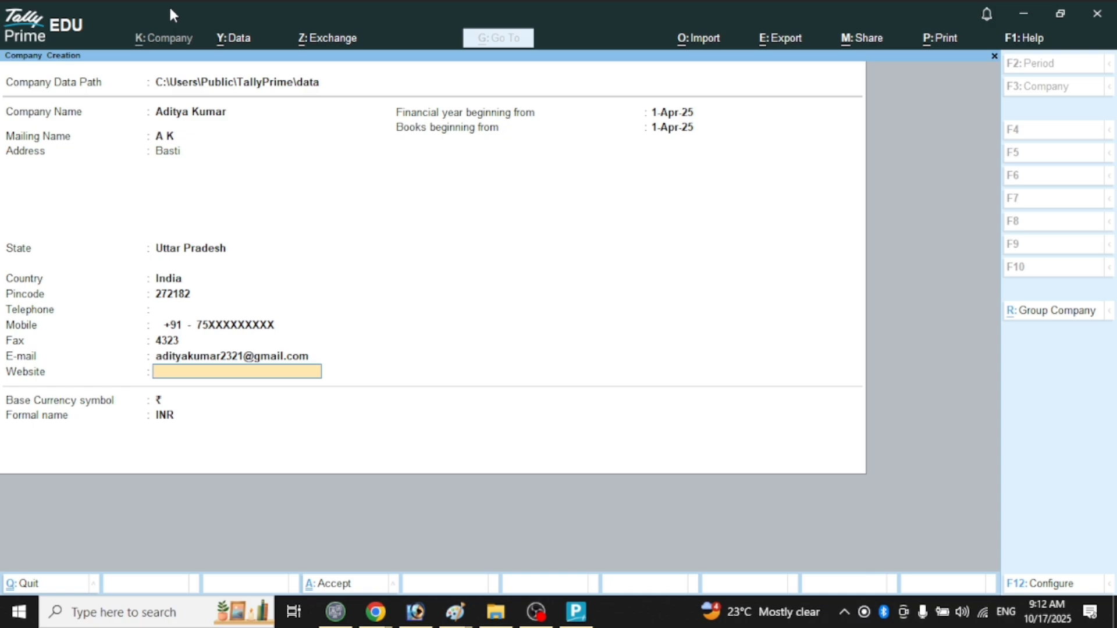
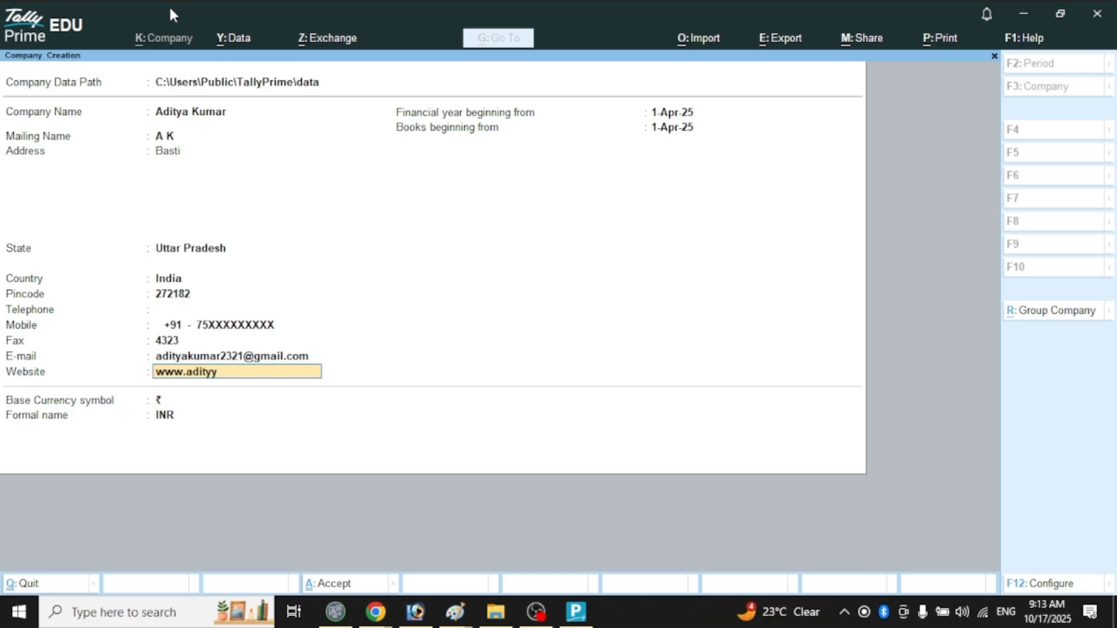
pyautogui.press('Return')
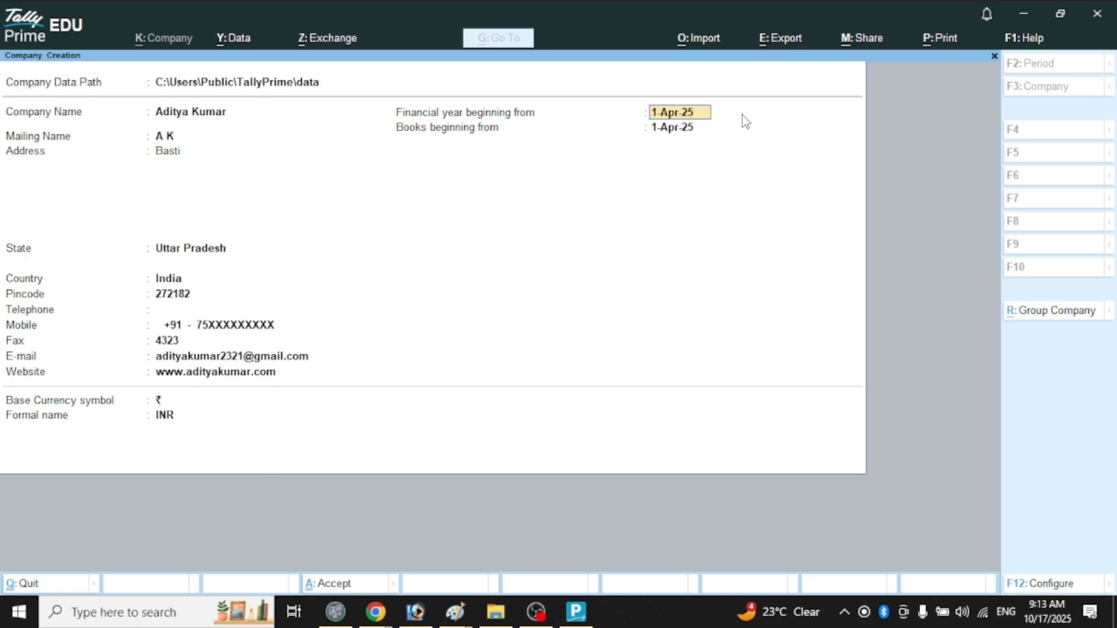
# Set the books beginning date to 2-May-25.
pyautogui.click(689, 133)
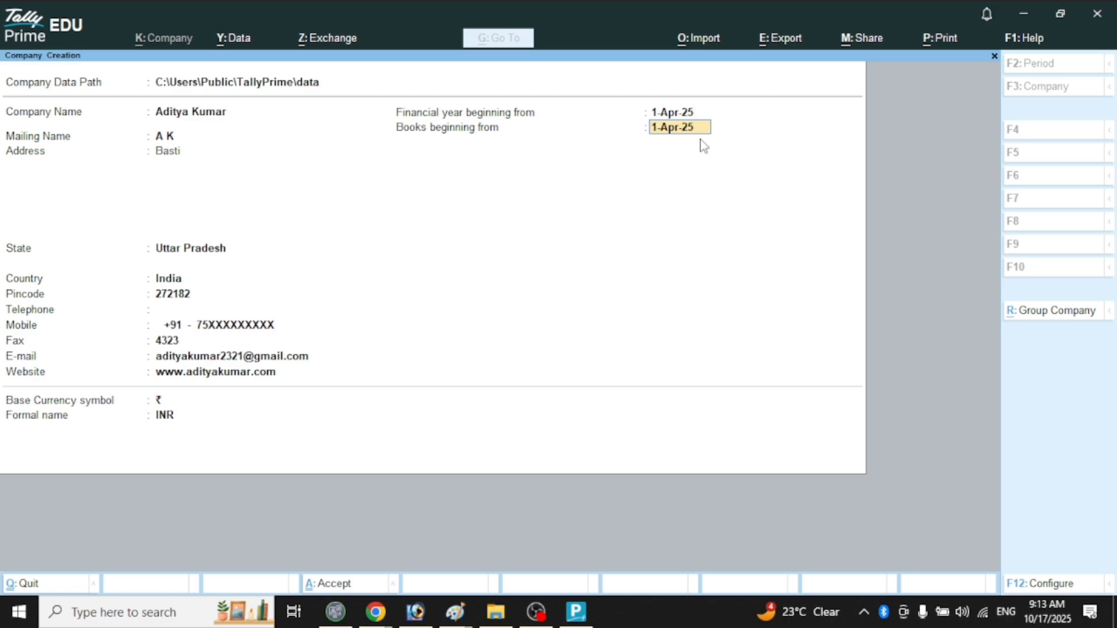
pyautogui.write('@')
pyautogui.press('BackSpace')
pyautogui.write('2-5-2025')
pyautogui.press('Return')
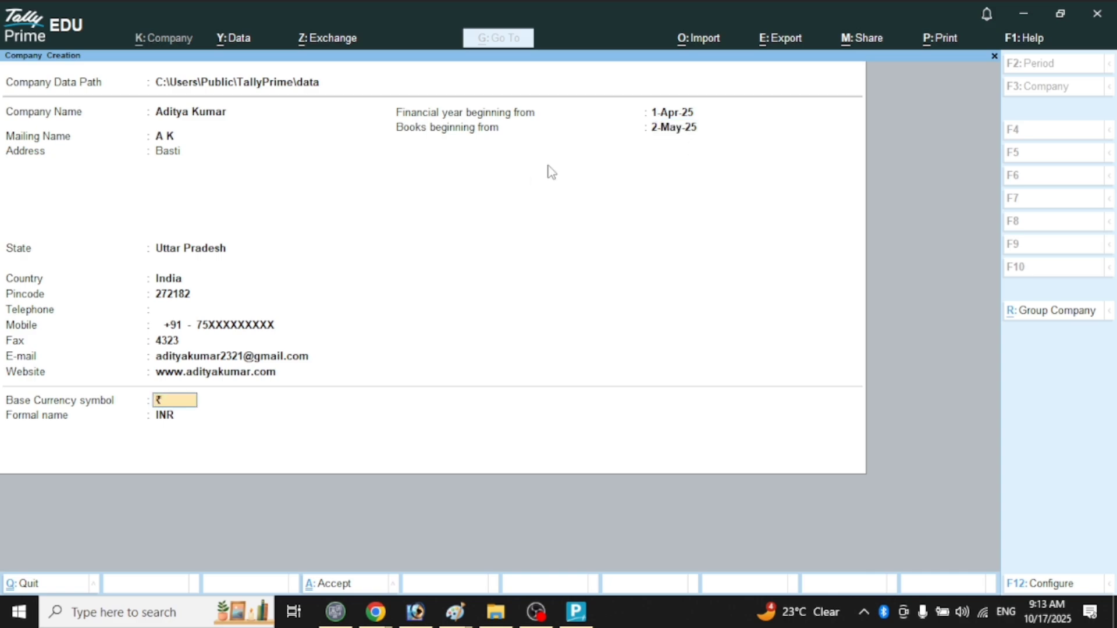
pyautogui.click(663, 131)
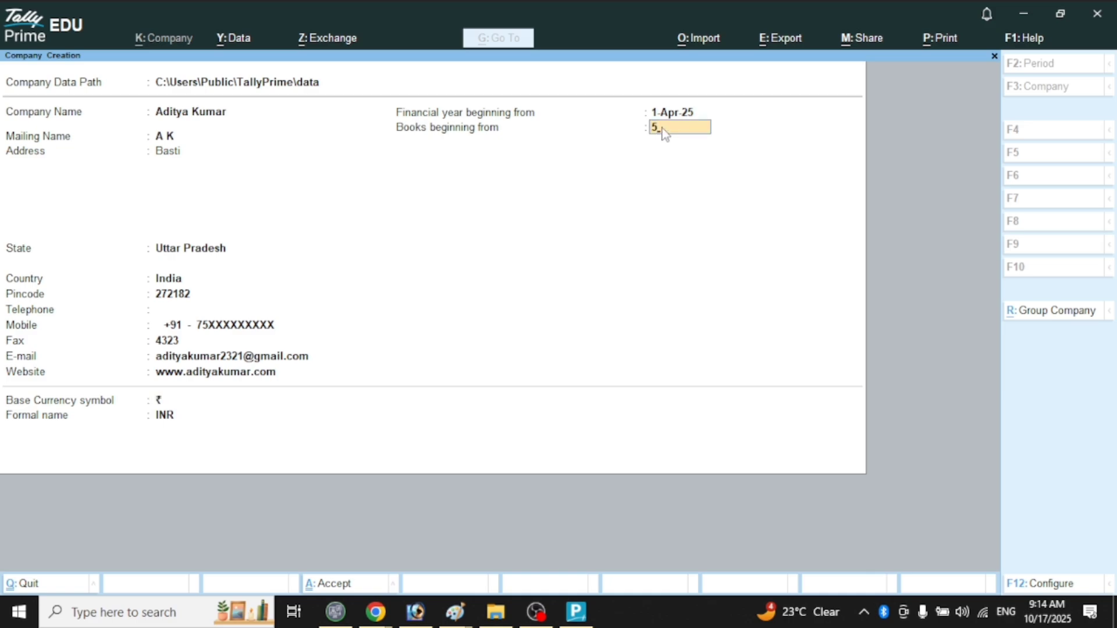
pyautogui.write('5-5-2025')
pyautogui.press('Return')
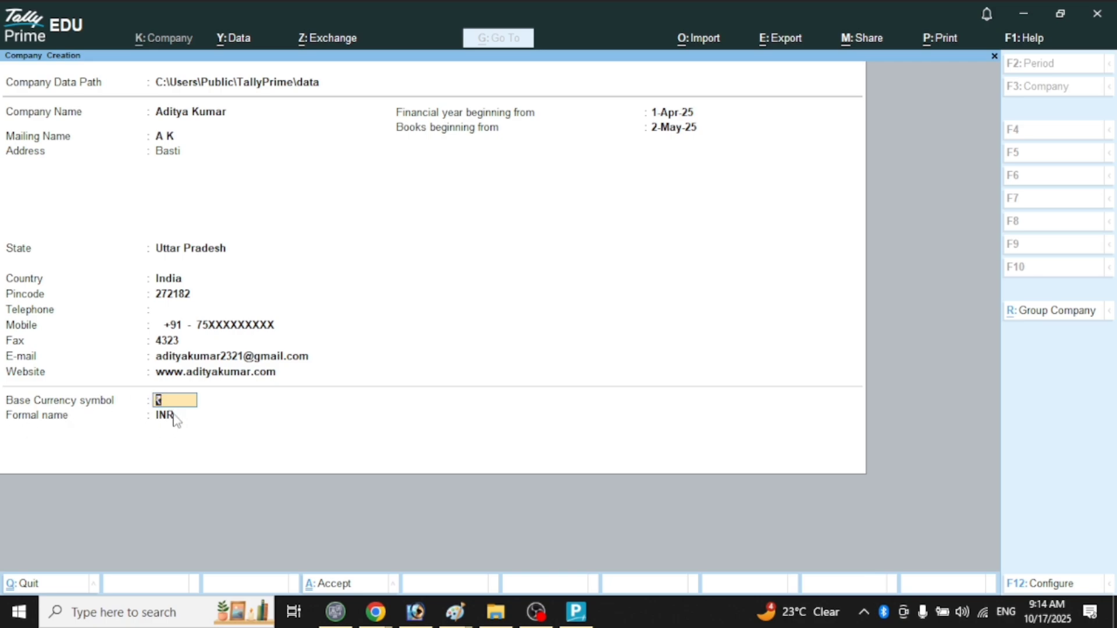
# Accept the remaining fields and confirm saving the new company.
pyautogui.press('Return')
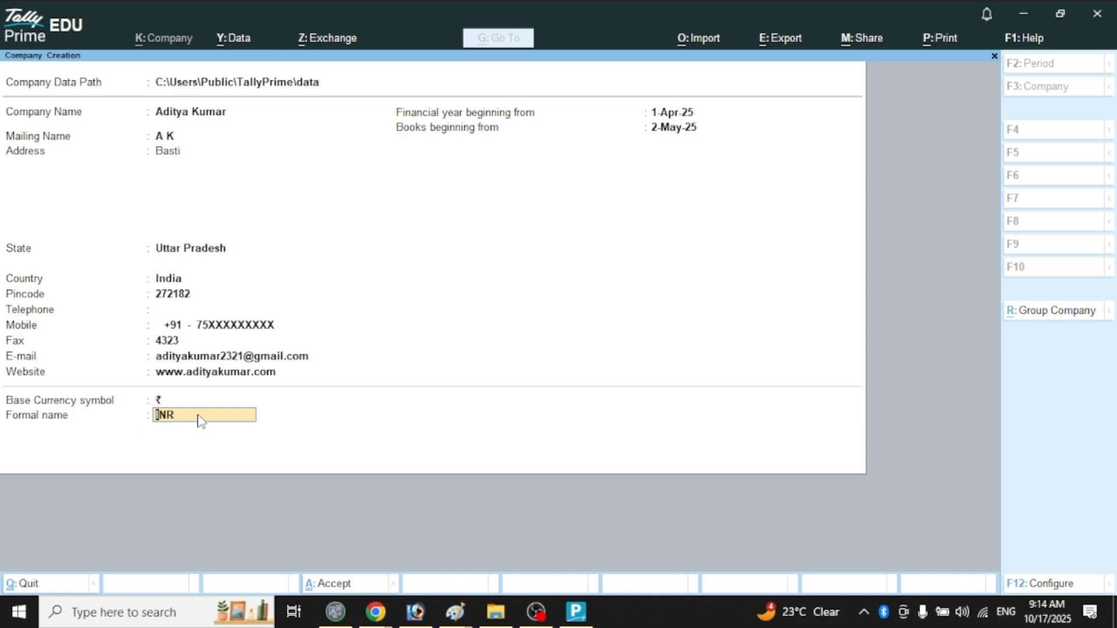
pyautogui.press('Return')
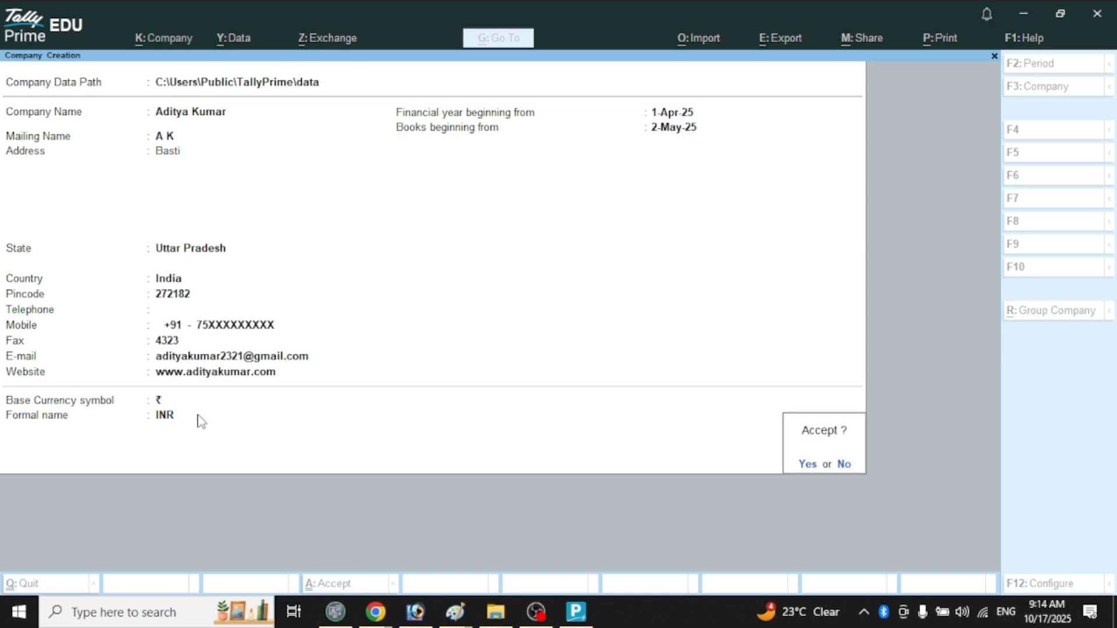
pyautogui.press('Return')
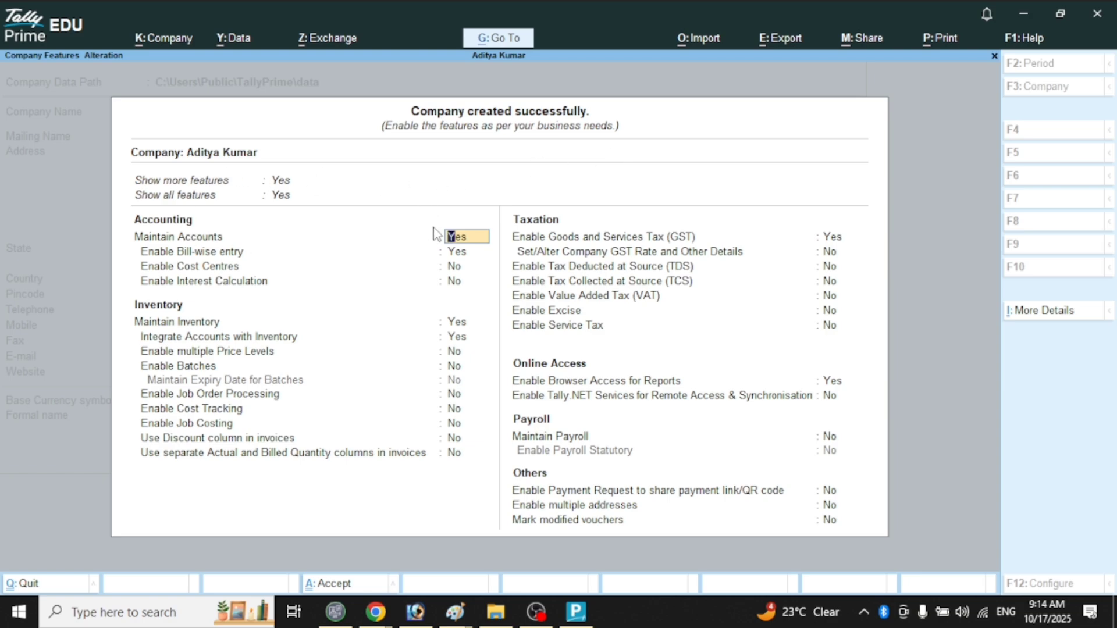
# Quit the Company Features screen, then reopen it with F11 and close it again.
pyautogui.press('BackSpace')
pyautogui.press('Escape')
pyautogui.press('Return')
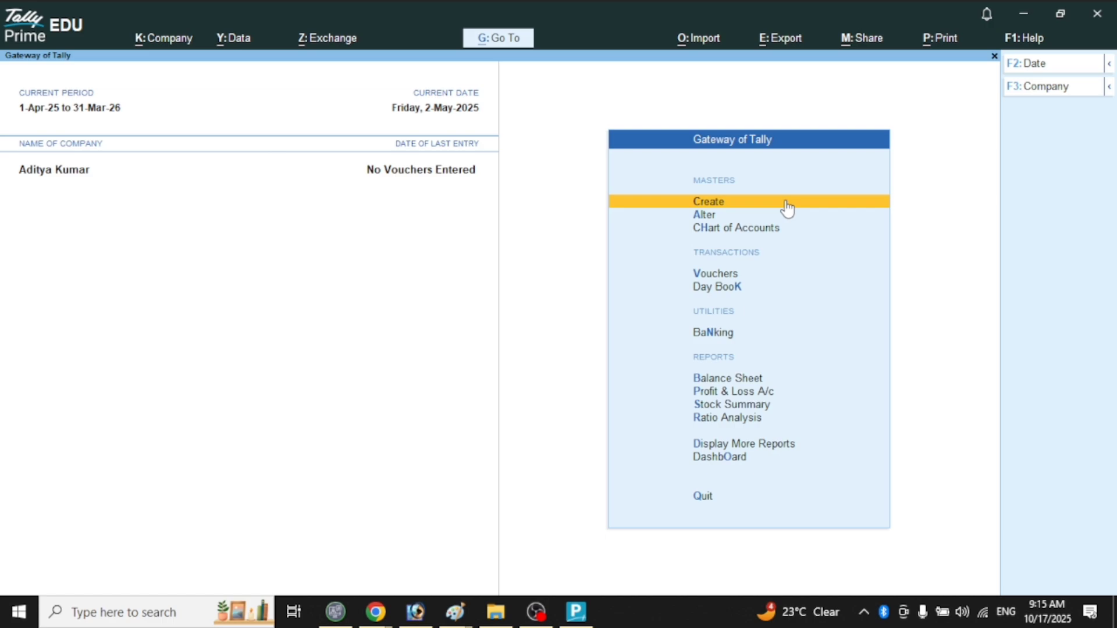
pyautogui.press('F11')
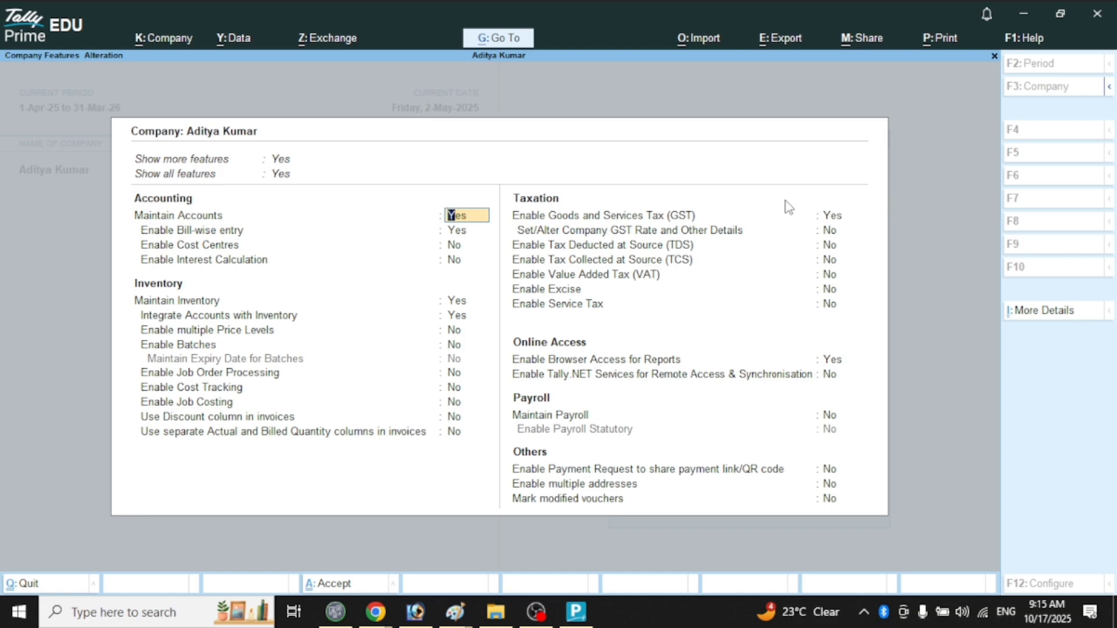
pyautogui.press('Escape')
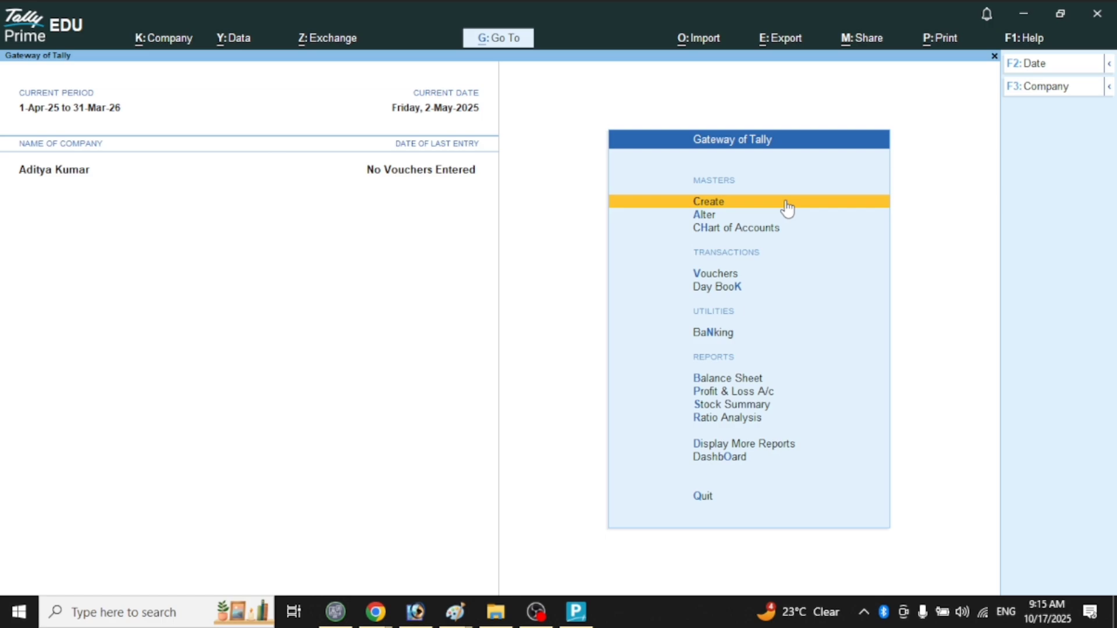
# Set Show more features to No and quit the features screen to the Gateway.
pyautogui.press('F11')
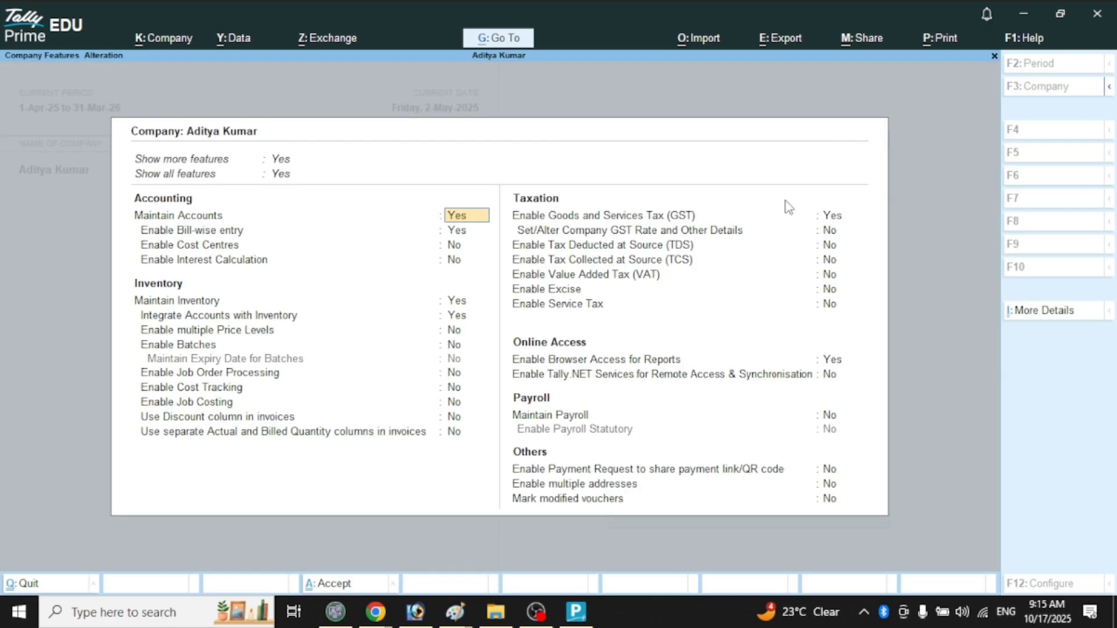
pyautogui.press('Up')
pyautogui.press('Up')
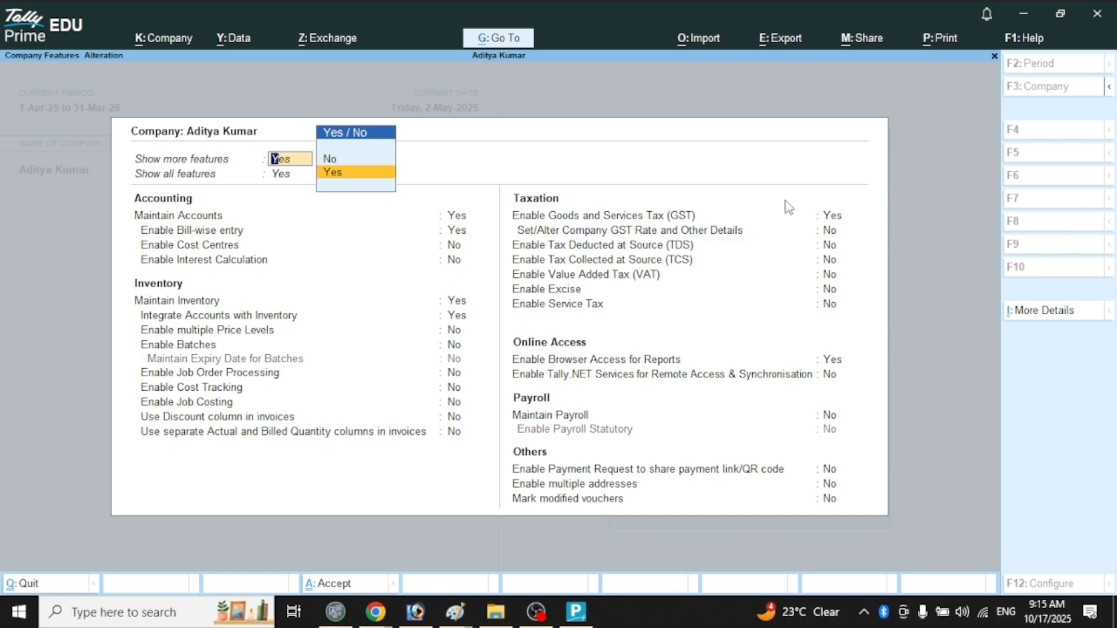
pyautogui.press('Up')
pyautogui.press('Return')
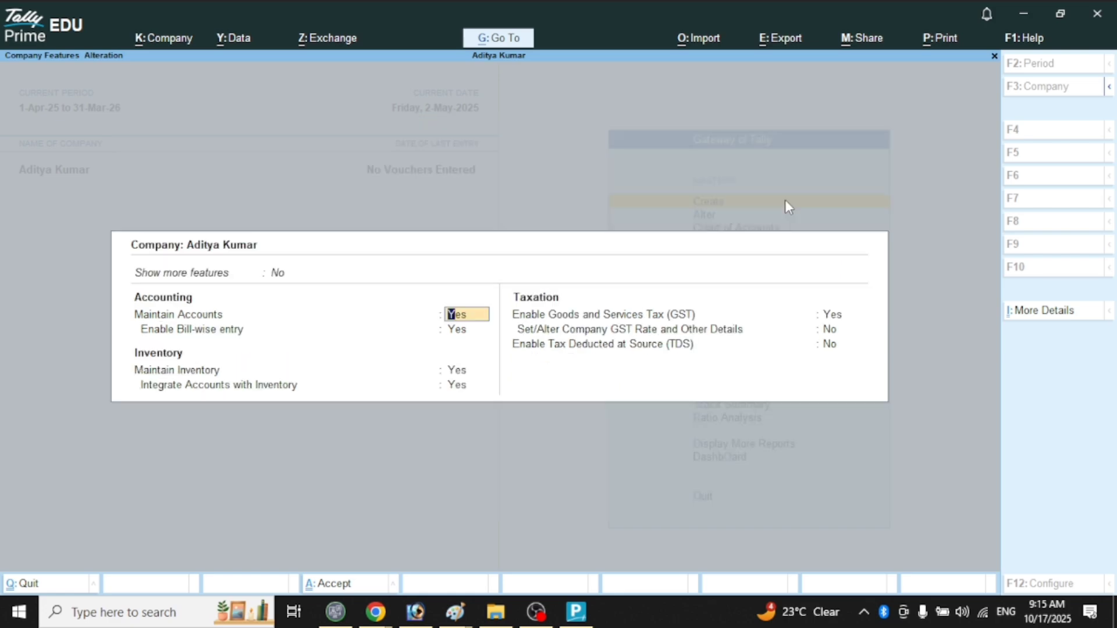
pyautogui.press('Escape')
pyautogui.press('y')
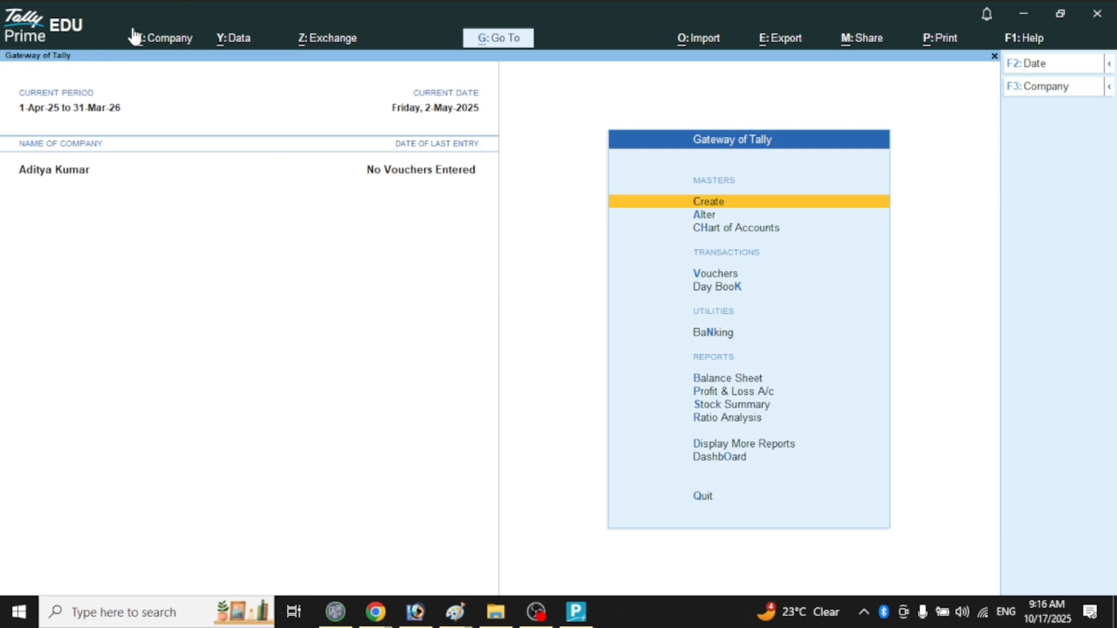
# Open the company's details for alteration from the Company menu.
pyautogui.press('alt')
pyautogui.click(138, 50)
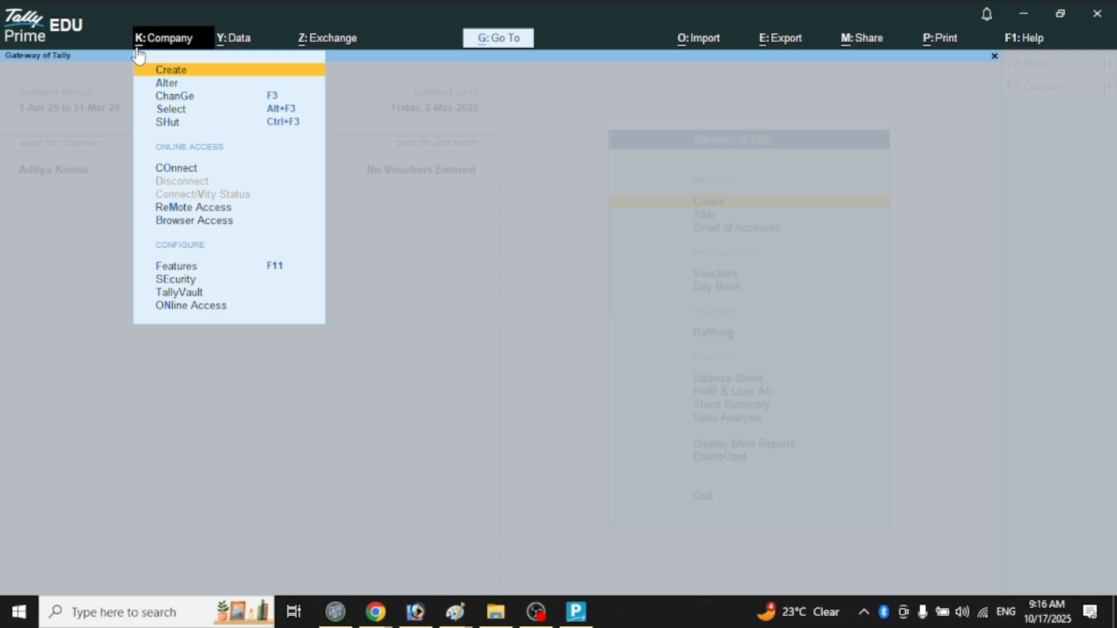
pyautogui.press('Down')
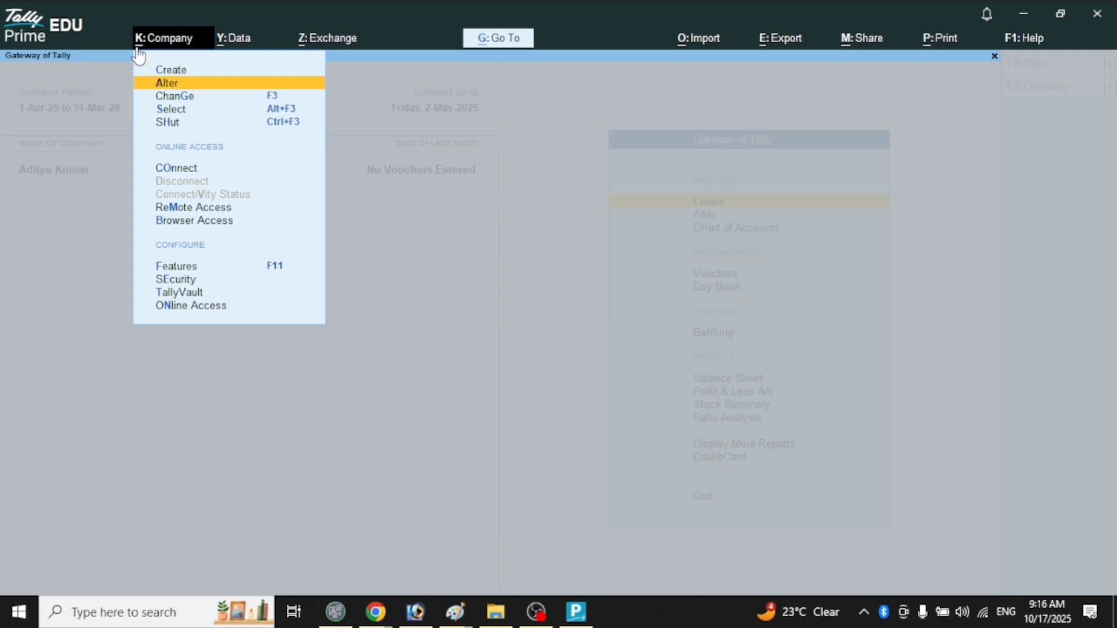
pyautogui.press('Return')
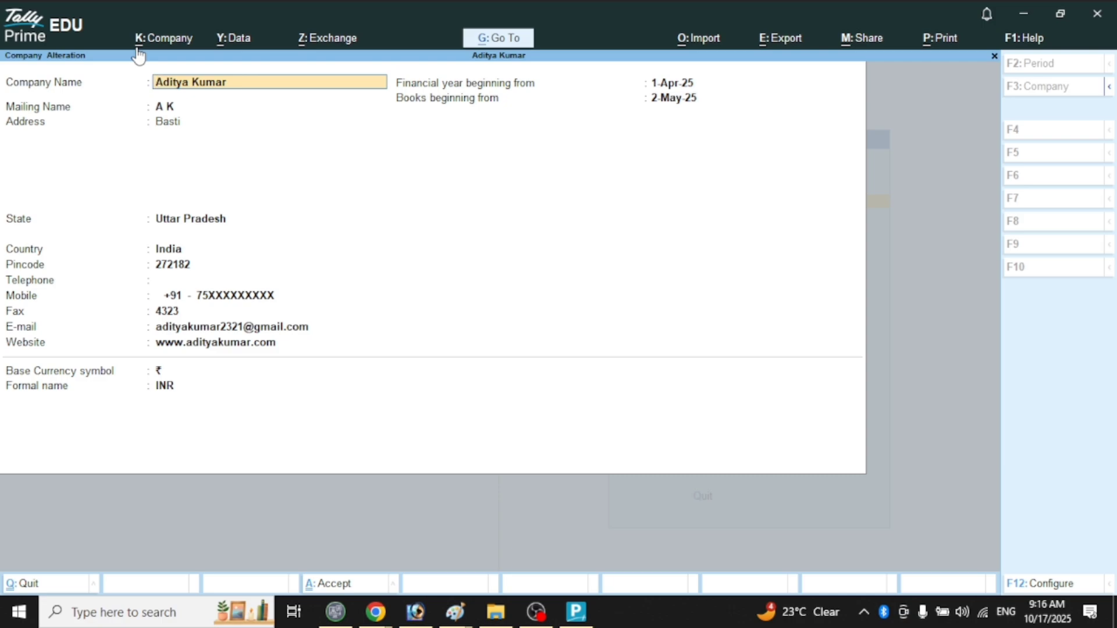
# Rename the company to Pravesh Traders and start typing a new address.
pyautogui.write('Pravesh  Traders')
pyautogui.press('Return')
pyautogui.press('Return')
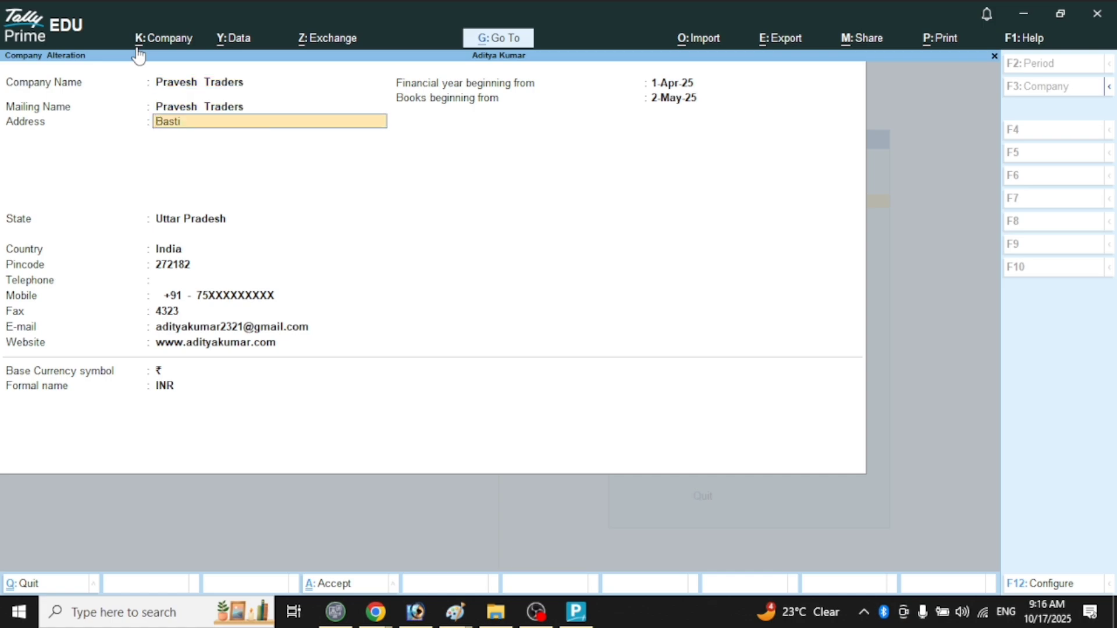
pyautogui.write('WE')
pyautogui.press('BackSpace')
pyautogui.write('W')
pyautogui.press('BackSpace')
pyautogui.press('BackSpace')
pyautogui.write('WALT')
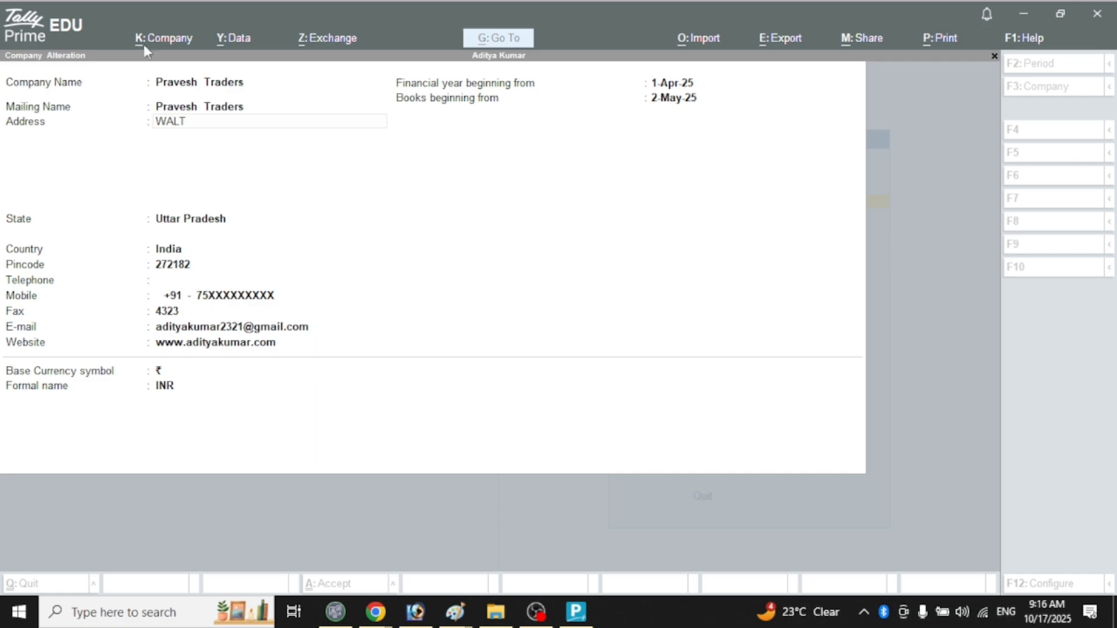
pyautogui.press('super+e')
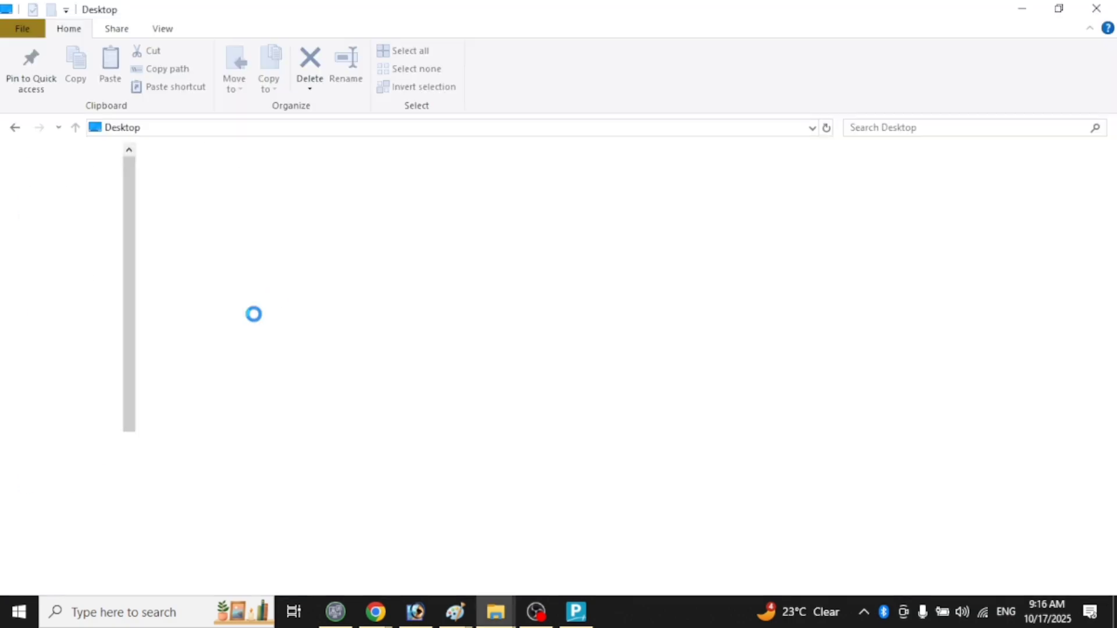
# Close the stray File Explorer, replace the company address, and save the alteration with Ctrl+A.
pyautogui.click(1102, 7)
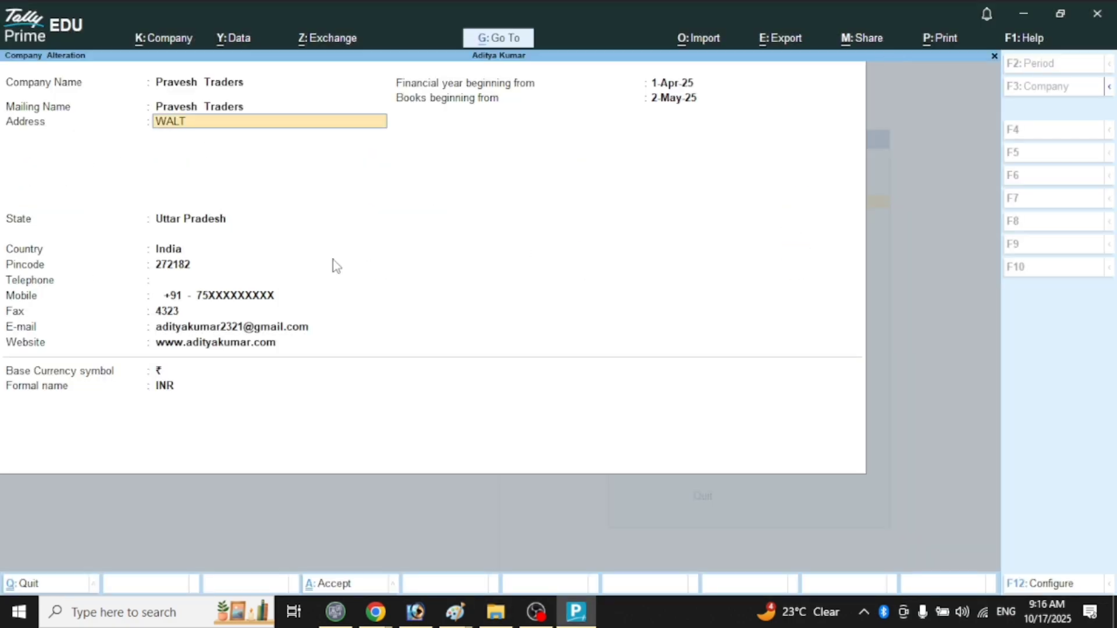
pyautogui.press('BackSpace')
pyautogui.press('BackSpace')
pyautogui.press('BackSpace')
pyautogui.press('BackSpace')
pyautogui.write('Walterganj Bas')
pyautogui.press('Return')
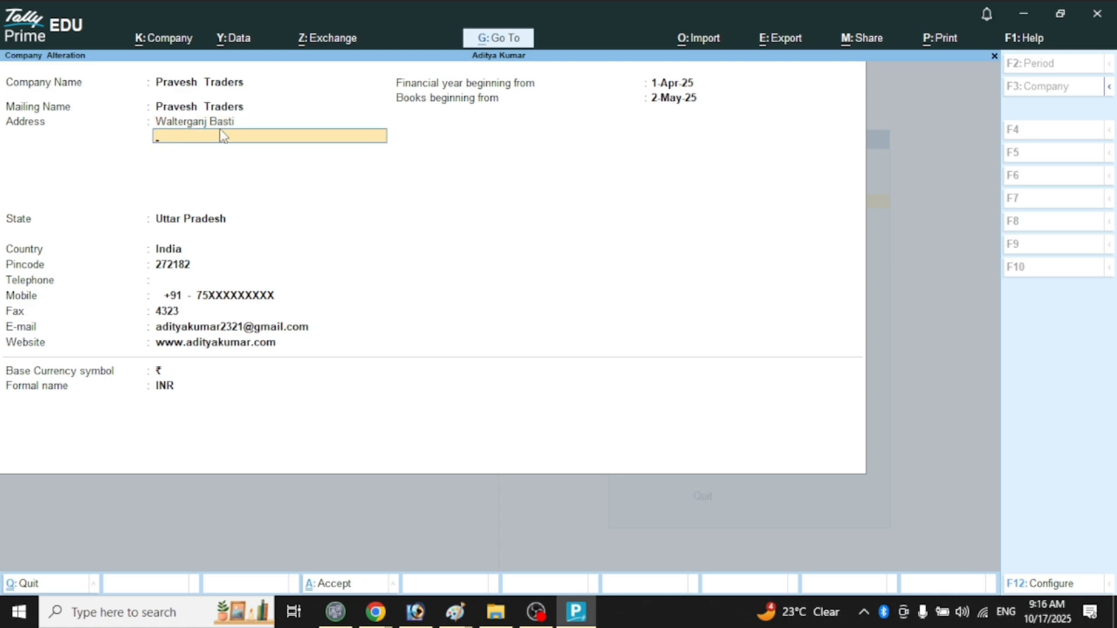
pyautogui.write('\\')
pyautogui.press('Return')
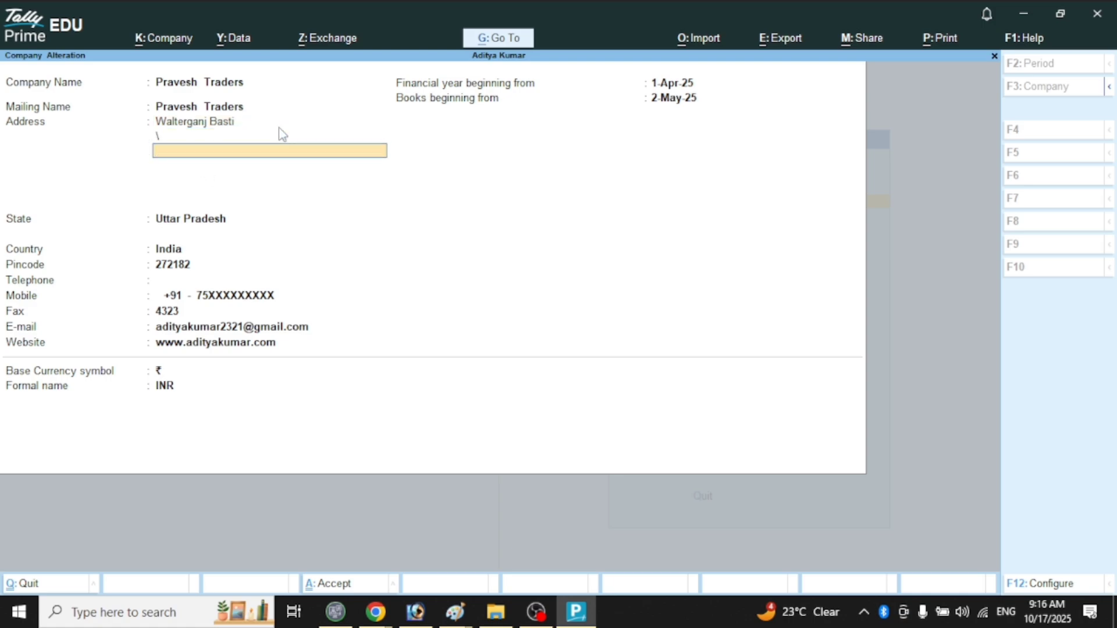
pyautogui.press('Return')
pyautogui.press('BackSpace')
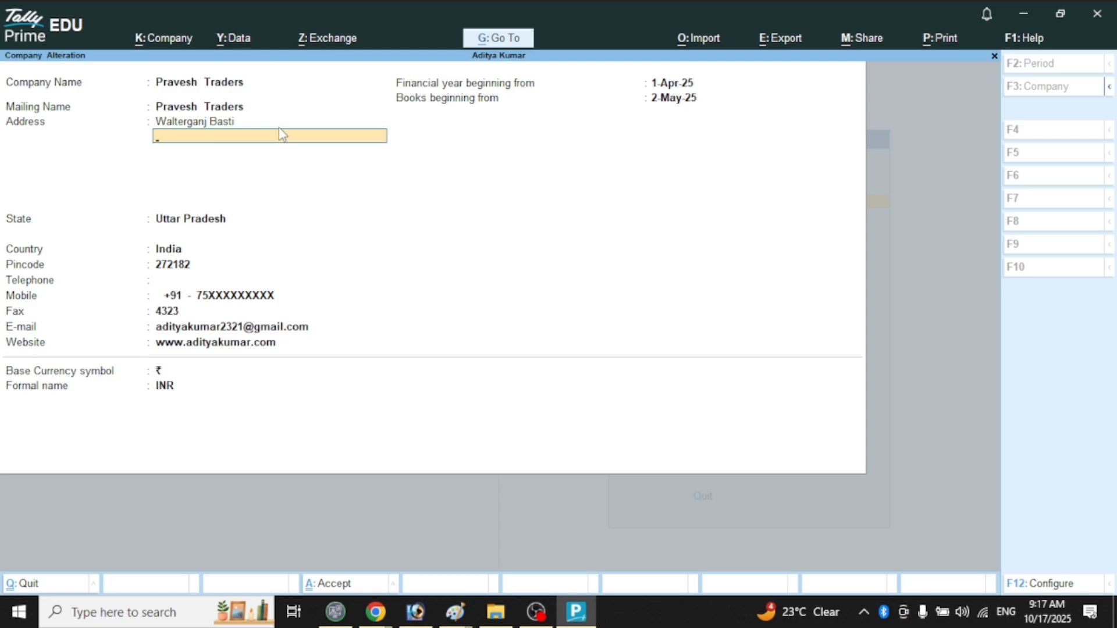
pyautogui.press('ctrl')
pyautogui.hotkey('ctrl', 'a')
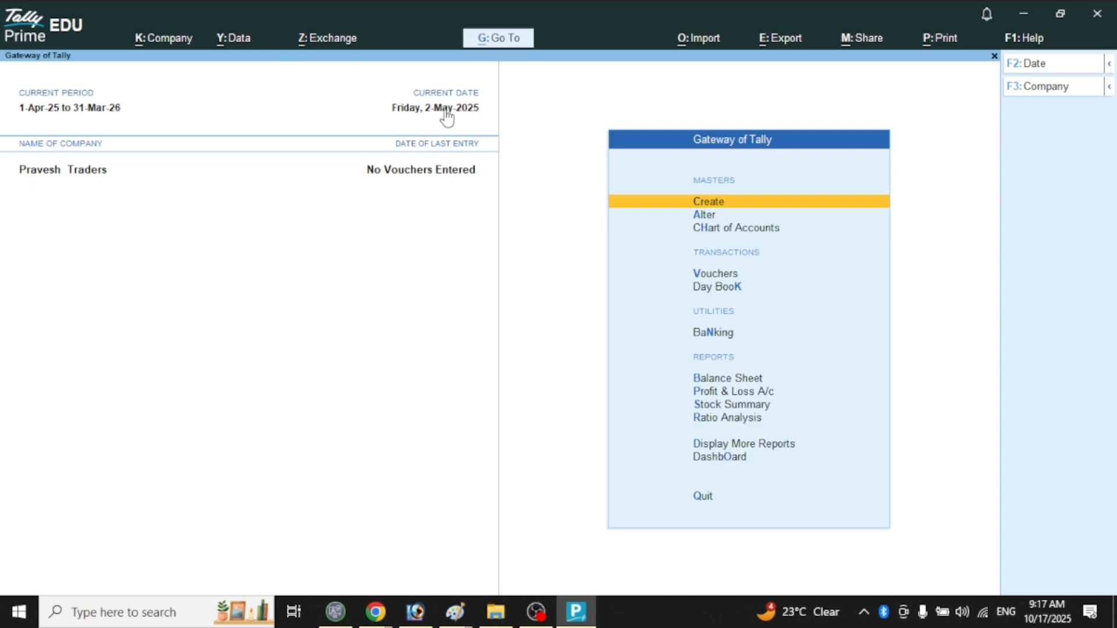
pyautogui.click(57, 30)
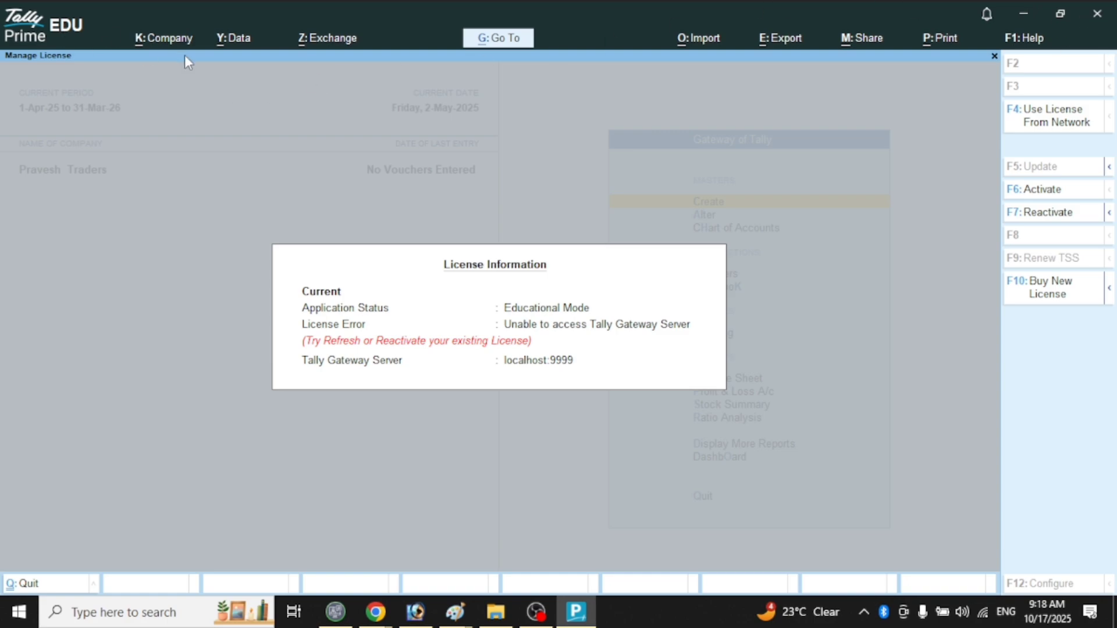
pyautogui.press('Escape')
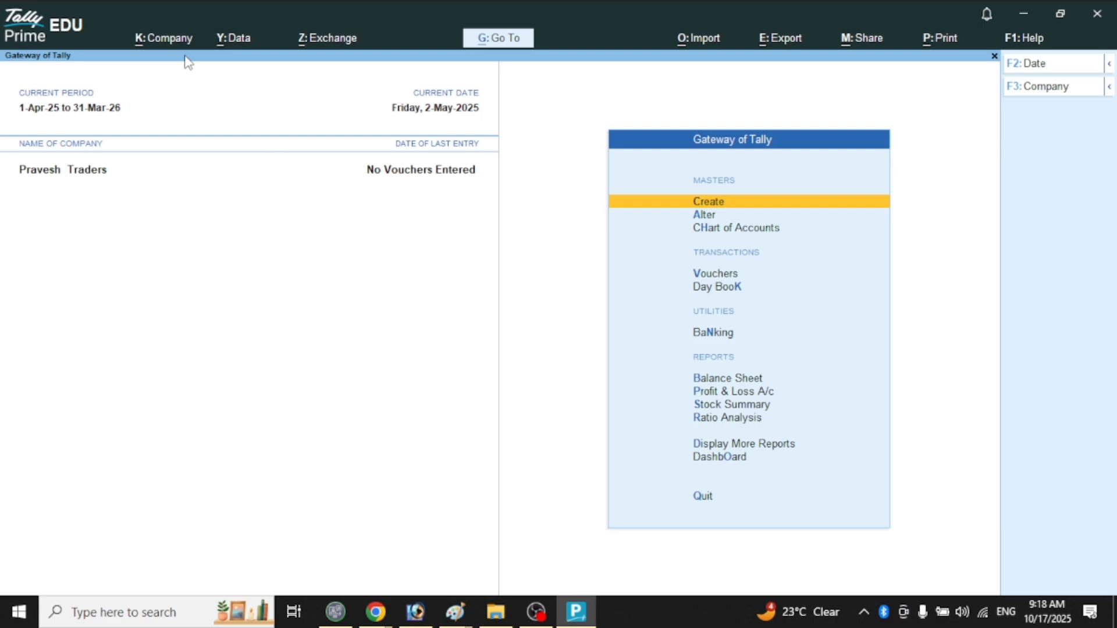